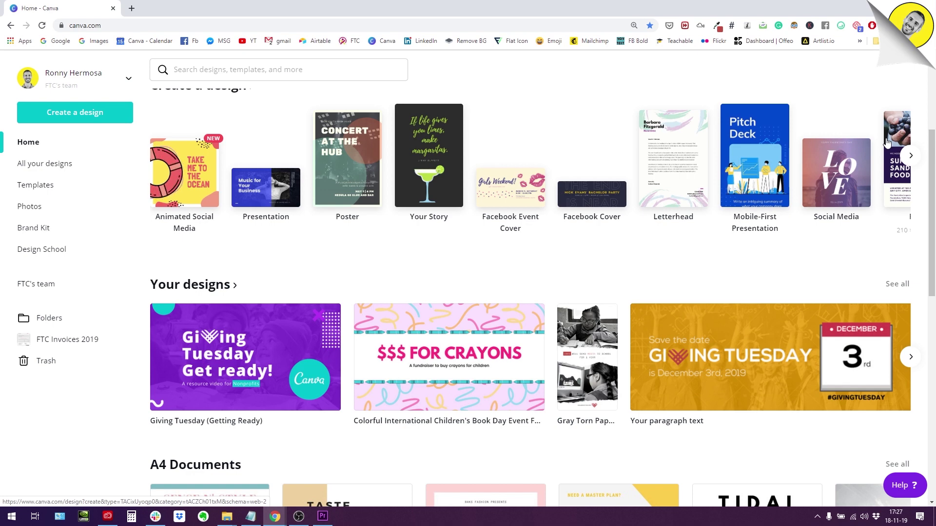
Switch from Chrome to the Premiere Pro project 'How to use Canva Stickers in your Videos'
{"action": "left_click", "coordinate": [324, 520]}
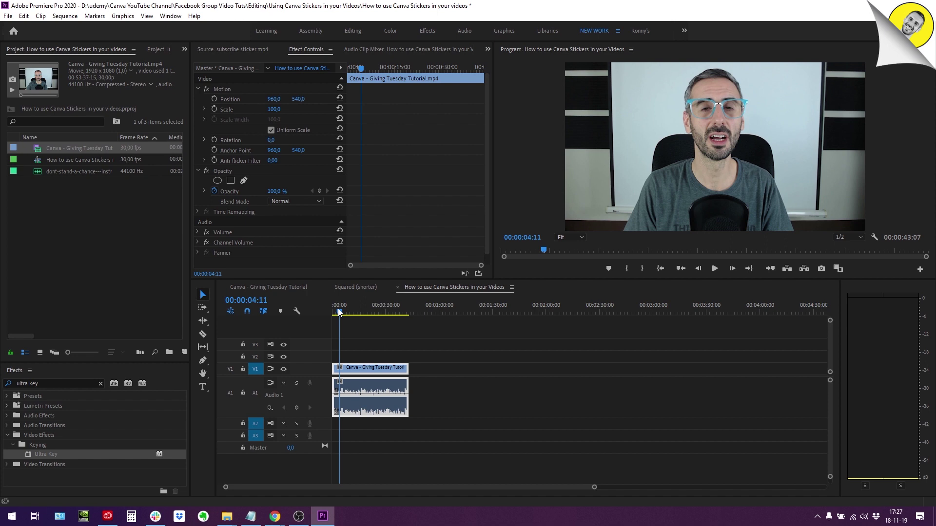
Scrub the Timeline playhead from 00:00:04:11 to about 00:00:15:26 in the talking-head clip
{"action": "left_click_drag", "start_coordinate": [339, 313], "coordinate": [360, 316]}
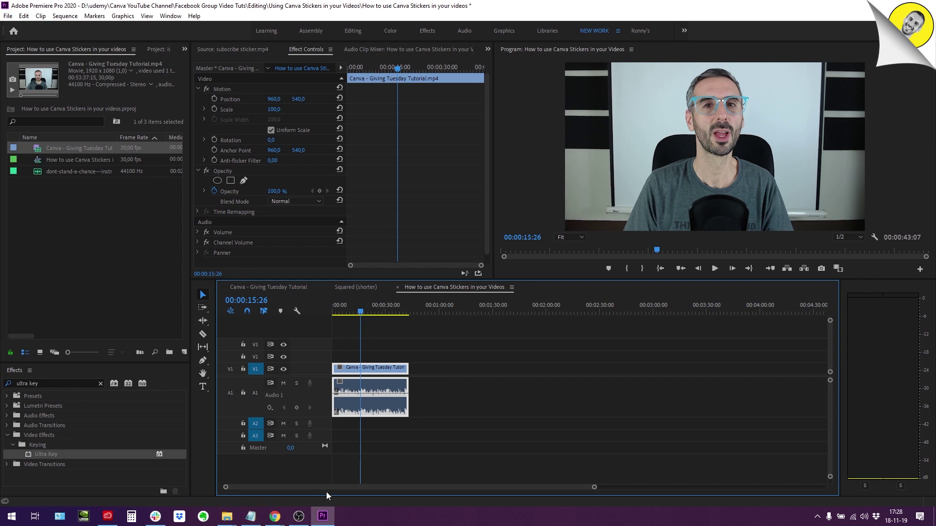
Bring the 'Home - Canva' Chrome window forward and scroll up the page
{"action": "mouse_move", "coordinate": [274, 516]}
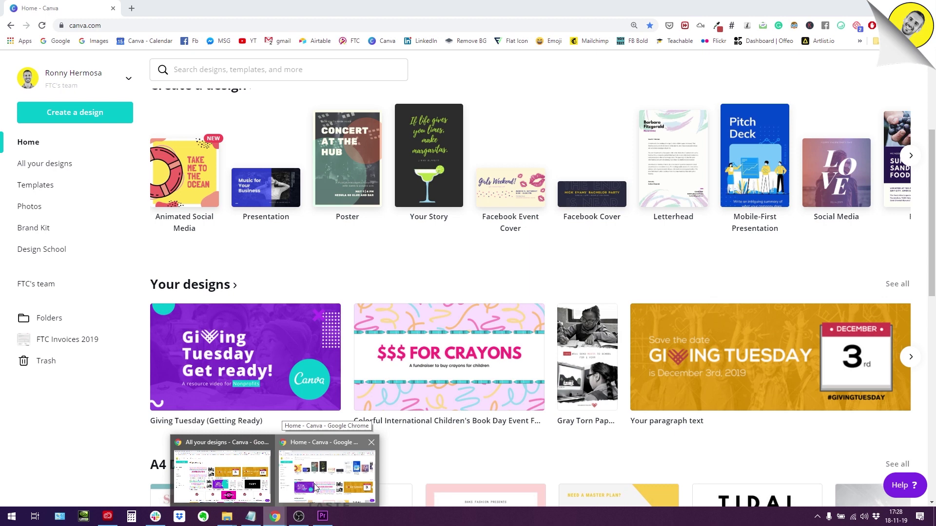
{"action": "left_click", "coordinate": [316, 488]}
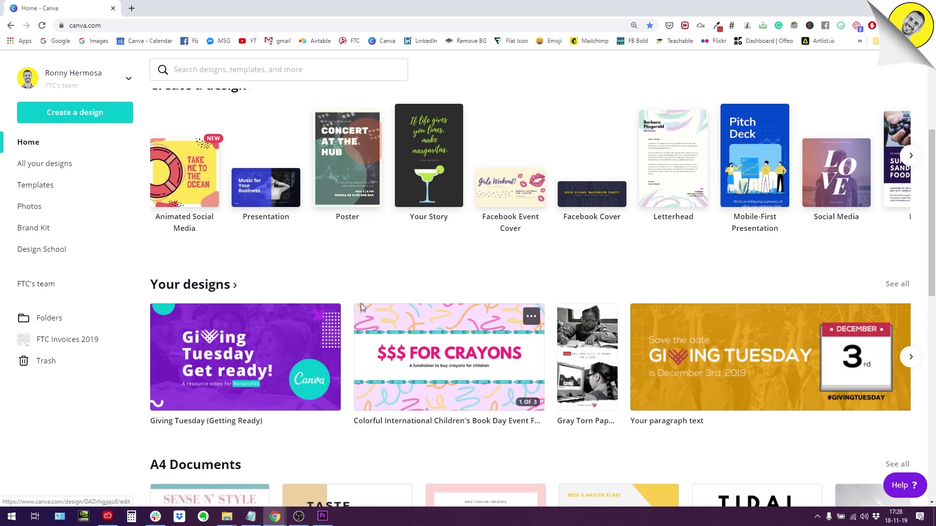
{"action": "scroll", "coordinate": [361, 306], "scroll_direction": "up", "scroll_amount": 2}
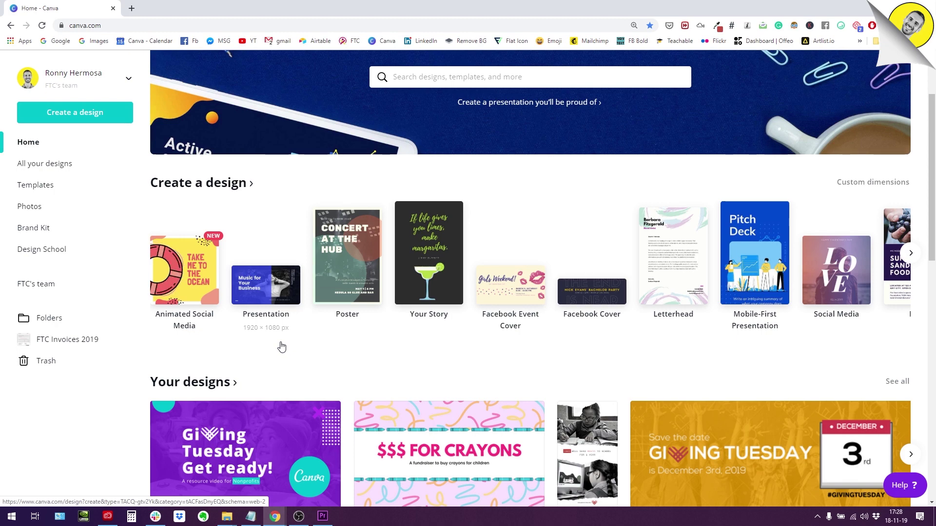
Back in Premiere Pro, scrub the talking-head clip to 00:00:25:29
{"action": "left_click", "coordinate": [322, 517]}
{"action": "left_click", "coordinate": [367, 311]}
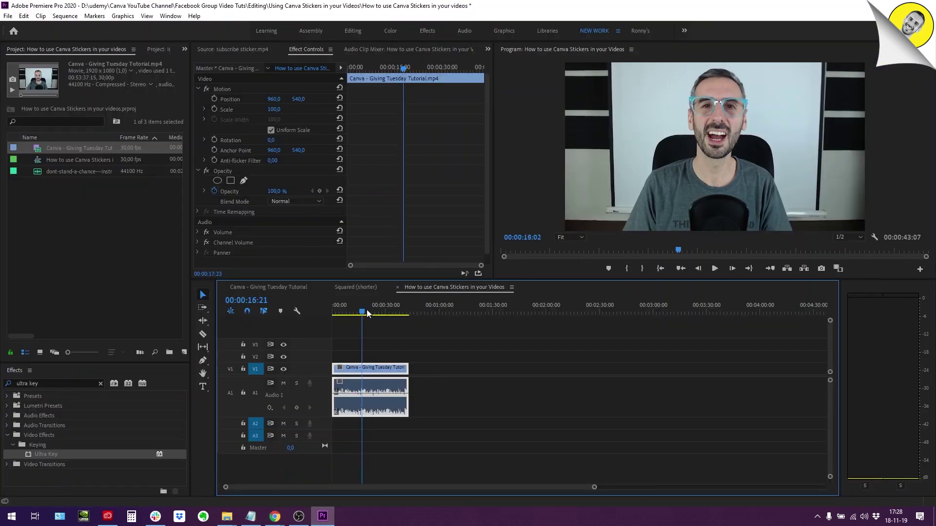
{"action": "mouse_move", "coordinate": [366, 312]}
{"action": "left_mouse_down"}
{"action": "mouse_move", "coordinate": [392, 311]}
{"action": "mouse_move", "coordinate": [337, 315]}
{"action": "mouse_move", "coordinate": [387, 316]}
{"action": "mouse_move", "coordinate": [379, 315]}
{"action": "left_mouse_up"}
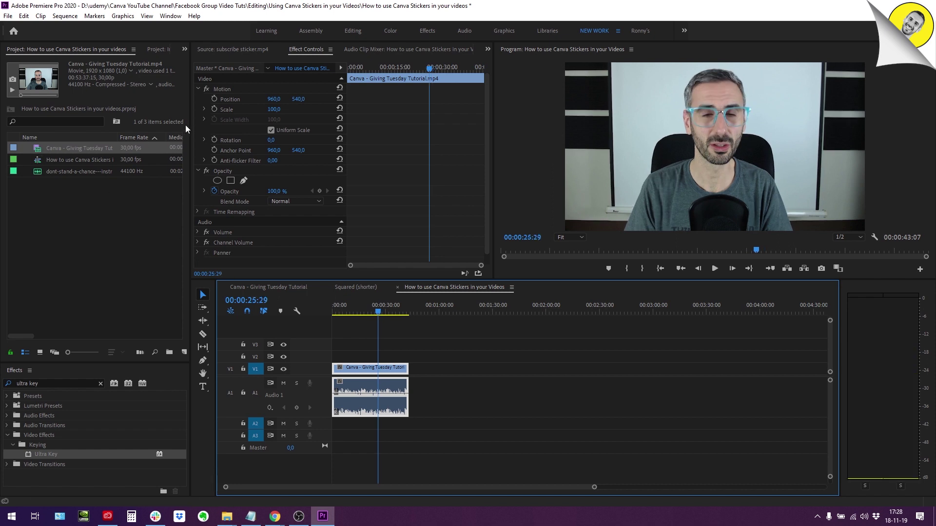
{"action": "left_click", "coordinate": [105, 148]}
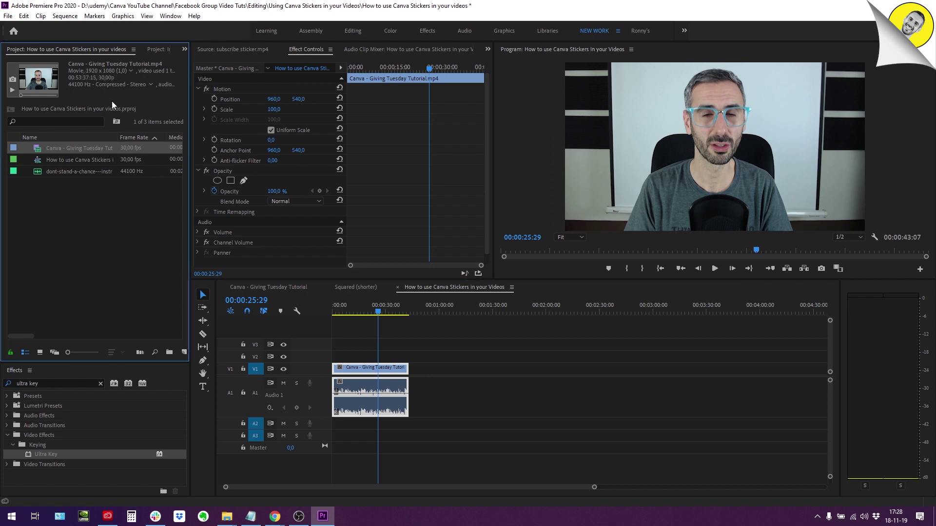
Return to the Canva home page in Chrome and scroll down
{"action": "mouse_move", "coordinate": [275, 517]}
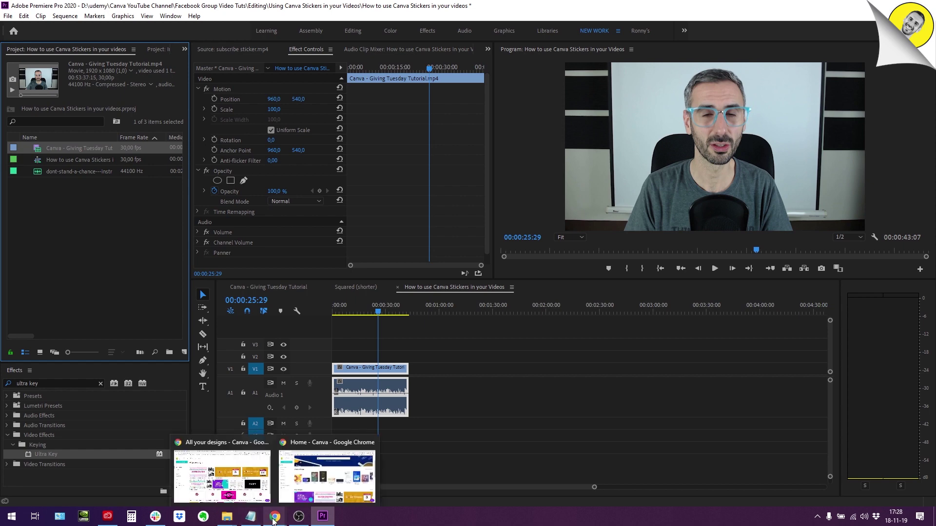
{"action": "left_click", "coordinate": [282, 490]}
{"action": "scroll", "coordinate": [375, 355], "scroll_direction": "down", "scroll_amount": 1}
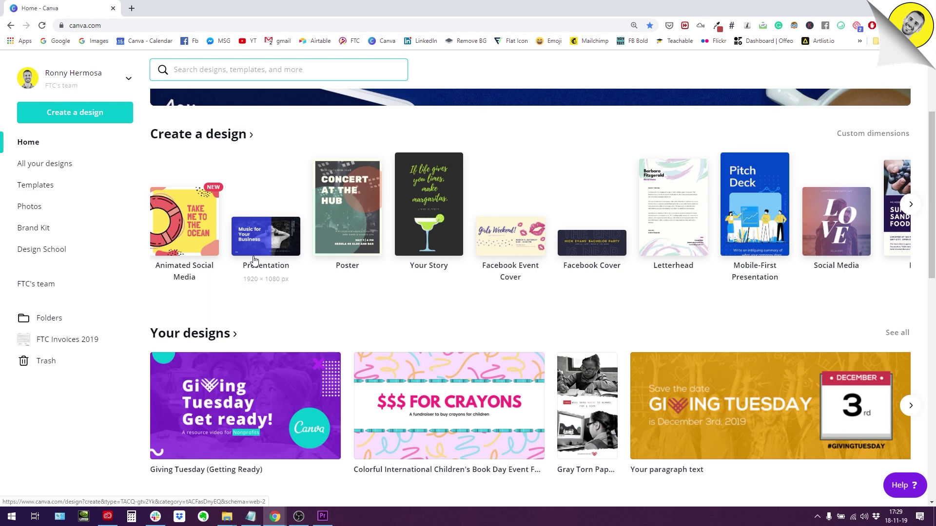
Create a blank 16:9 Presentation design in Canva, then return to the Premiere Pro project
{"action": "left_click", "coordinate": [259, 253]}
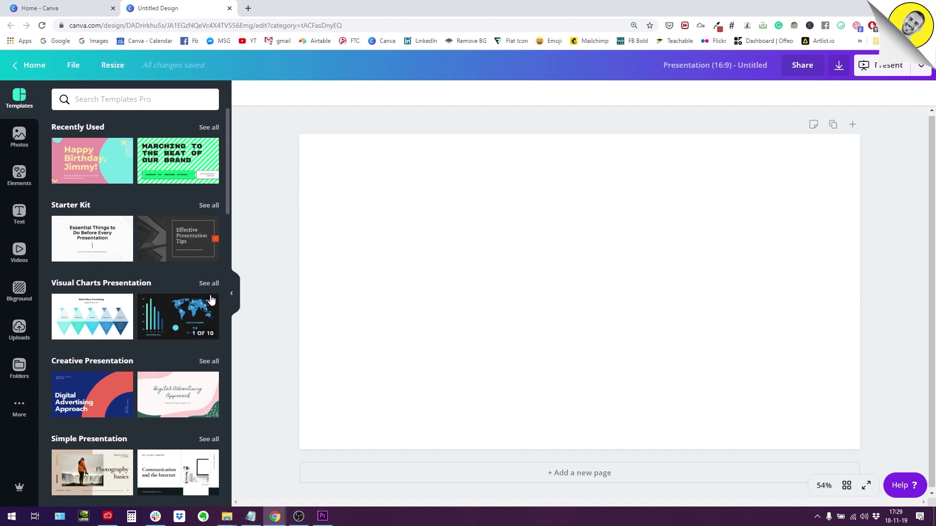
{"action": "left_click", "coordinate": [367, 258]}
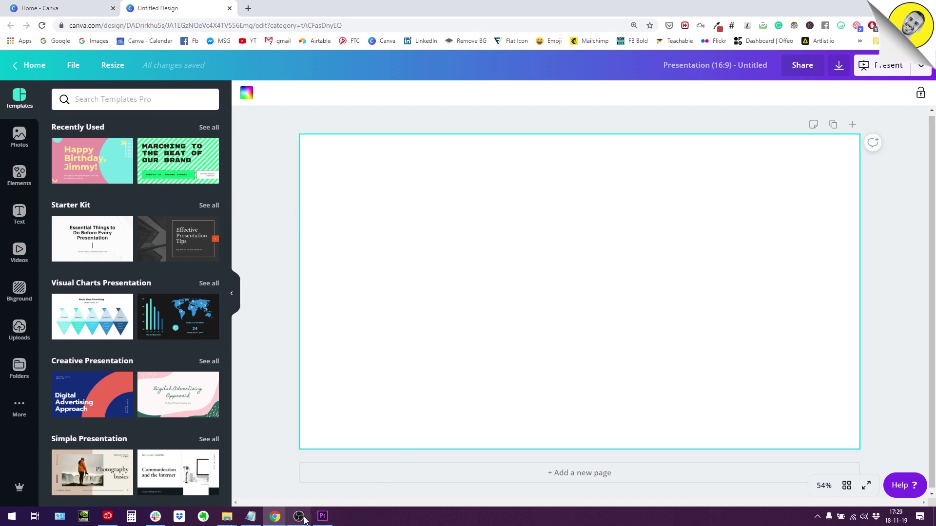
{"action": "mouse_move", "coordinate": [323, 517]}
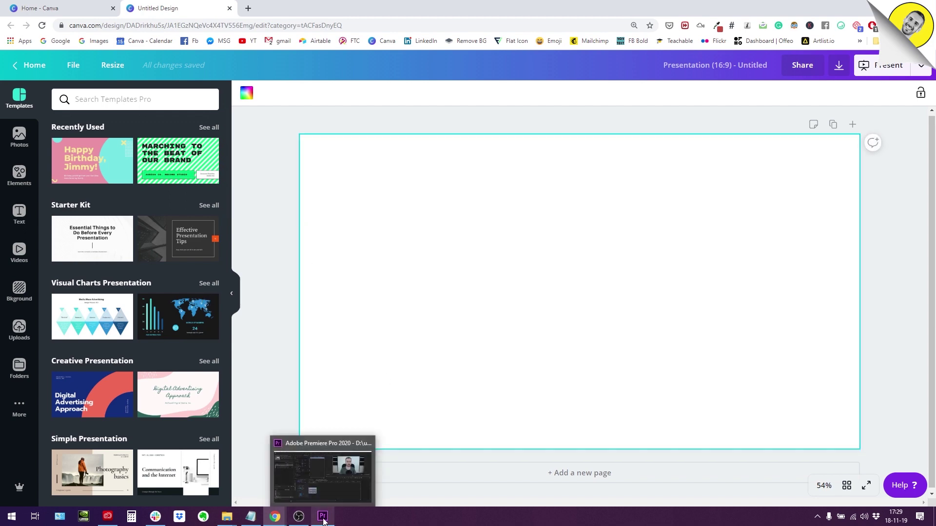
{"action": "left_click", "coordinate": [326, 484]}
Export the frame at 00:00:27:19 as PNG named 'frame 0' to the Desktop
{"action": "left_click", "coordinate": [379, 315]}
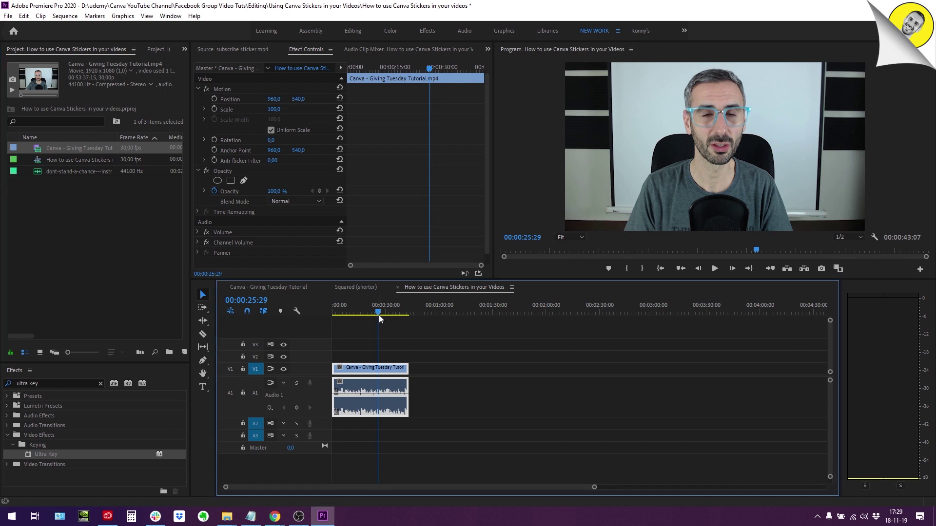
{"action": "left_click_drag", "start_coordinate": [378, 315], "coordinate": [382, 315]}
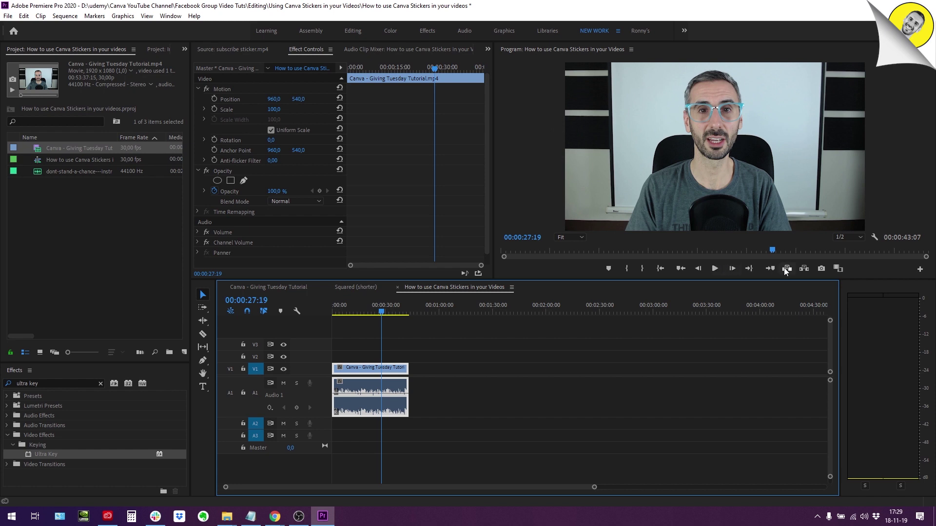
{"action": "left_click", "coordinate": [821, 269]}
{"action": "type", "text": "f"}
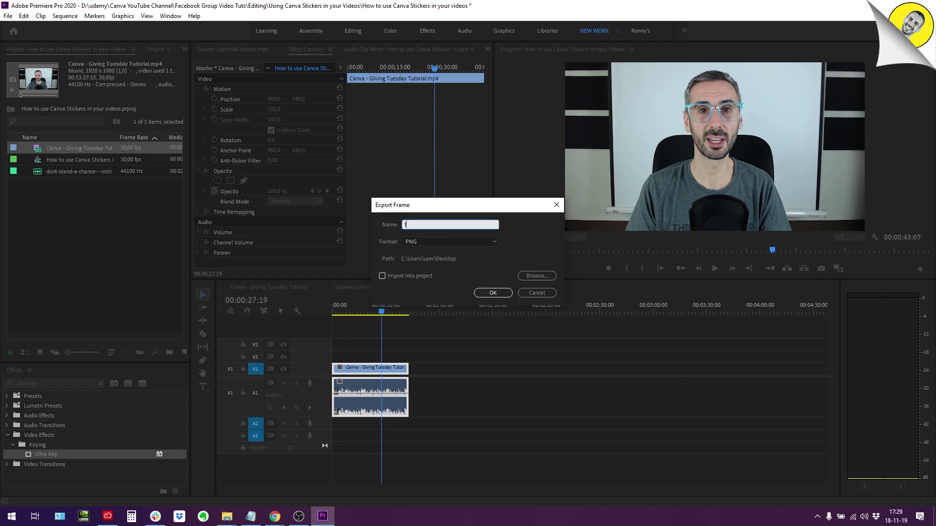
{"action": "type", "text": "reme 0"}
{"action": "key", "text": "Return"}
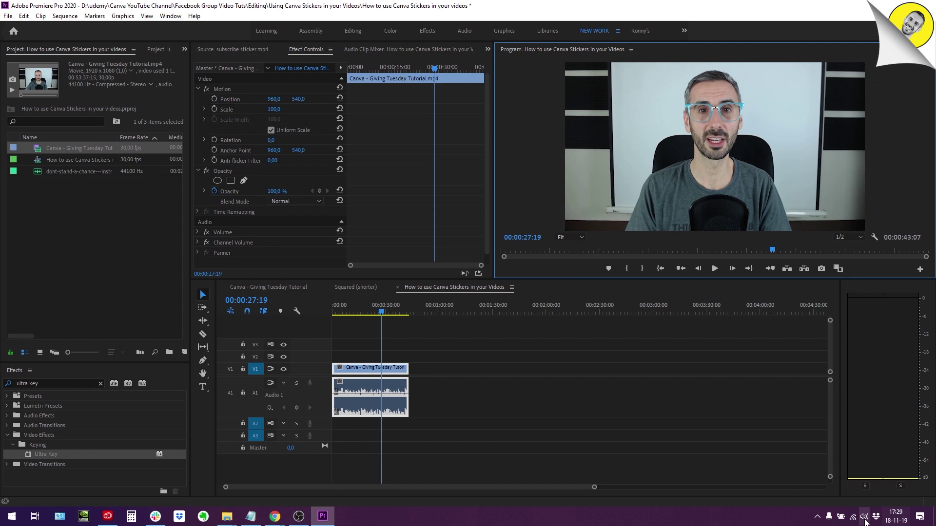
{"action": "left_click", "coordinate": [934, 517]}
Upload the exported presenter frame to Canva and add it to the page
{"action": "left_click_drag", "start_coordinate": [27, 82], "coordinate": [221, 469]}
{"action": "left_click_drag", "start_coordinate": [301, 504], "coordinate": [195, 332]}
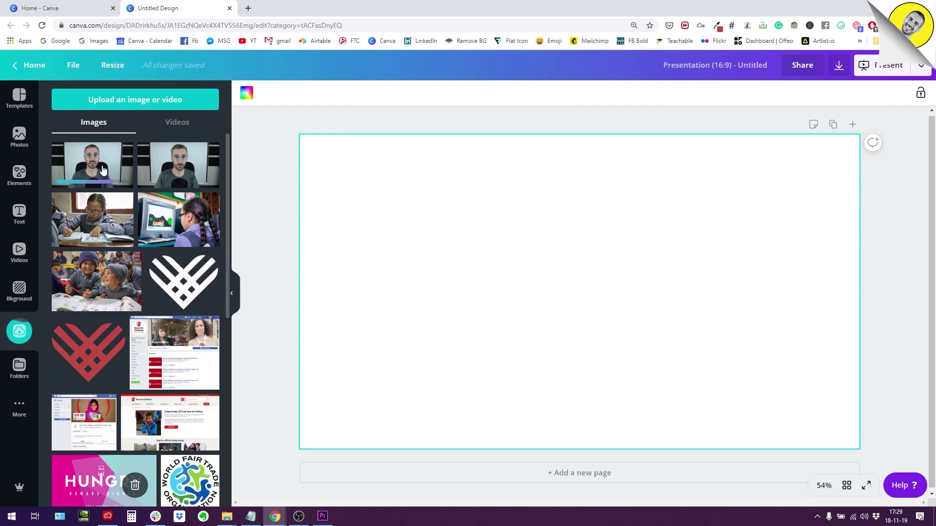
{"action": "left_click", "coordinate": [103, 170]}
Stretch the presenter still to fill the whole 16:9 page and lock it
{"action": "left_click_drag", "start_coordinate": [497, 221], "coordinate": [443, 188]}
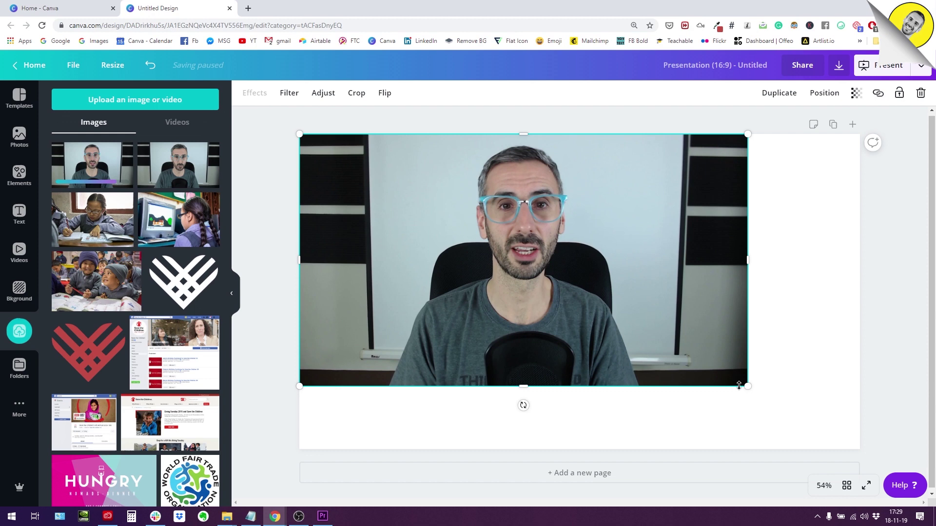
{"action": "left_click_drag", "start_coordinate": [748, 387], "coordinate": [865, 445]}
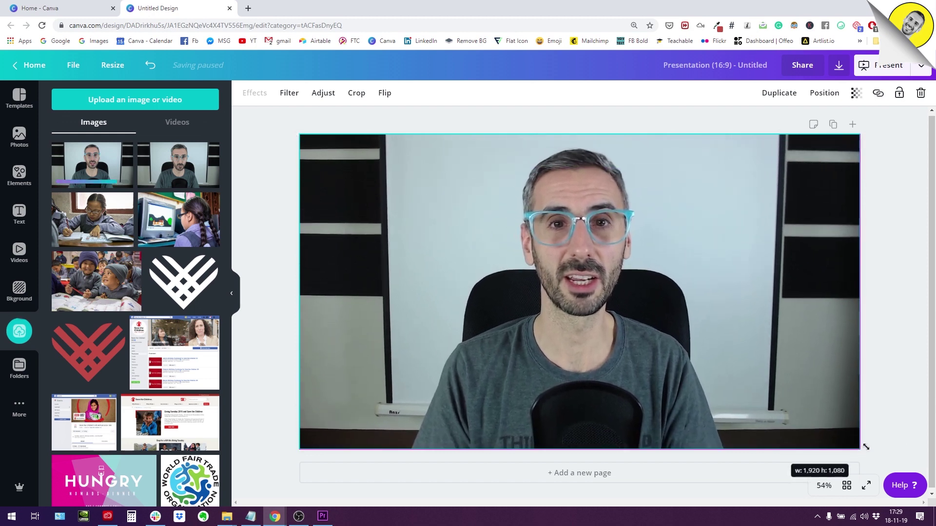
{"action": "left_click", "coordinate": [900, 93]}
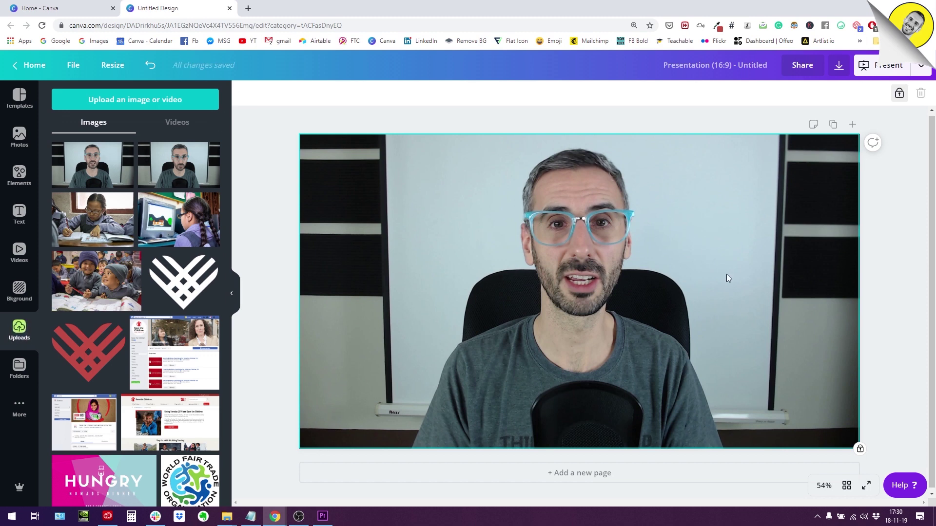
{"action": "key", "text": "Escape"}
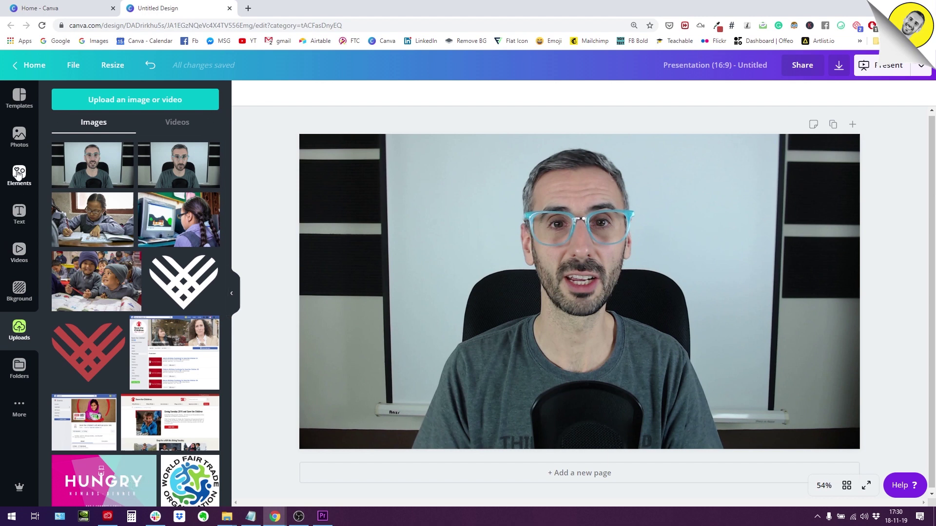
{"action": "left_click", "coordinate": [18, 176]}
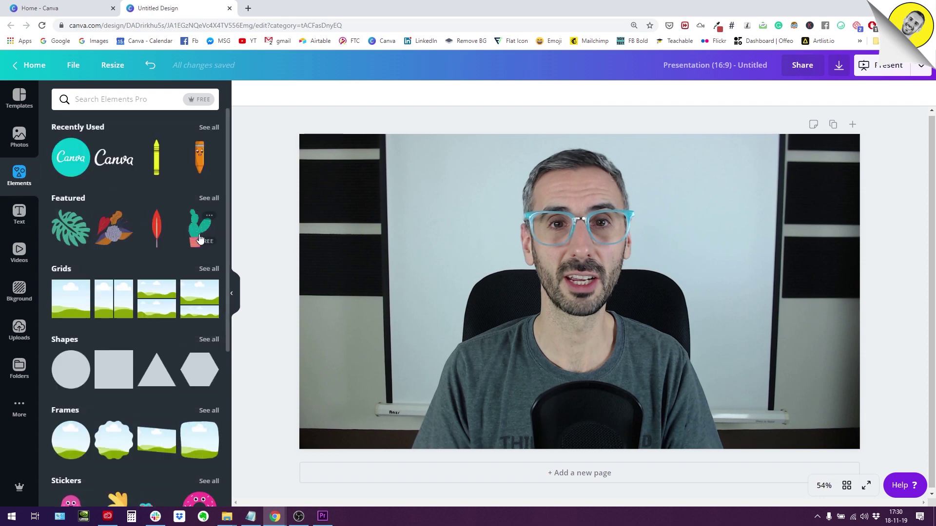
{"action": "scroll", "coordinate": [199, 237], "scroll_direction": "down", "scroll_amount": 4}
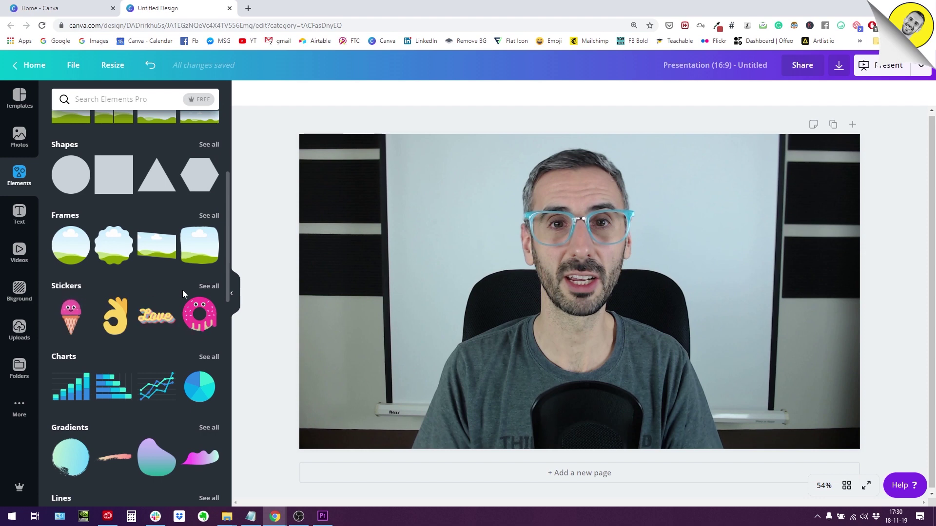
{"action": "left_click", "coordinate": [210, 287]}
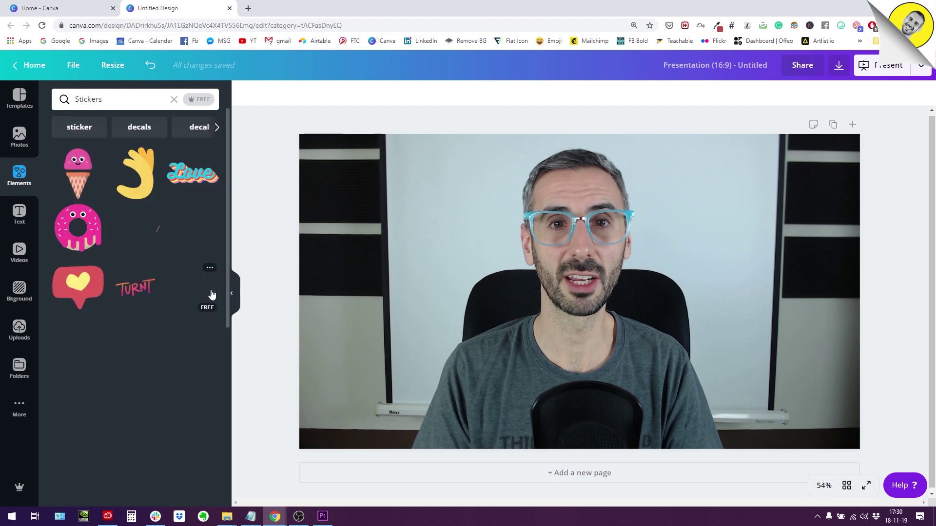
{"action": "scroll", "coordinate": [130, 276], "scroll_direction": "down", "scroll_amount": 3}
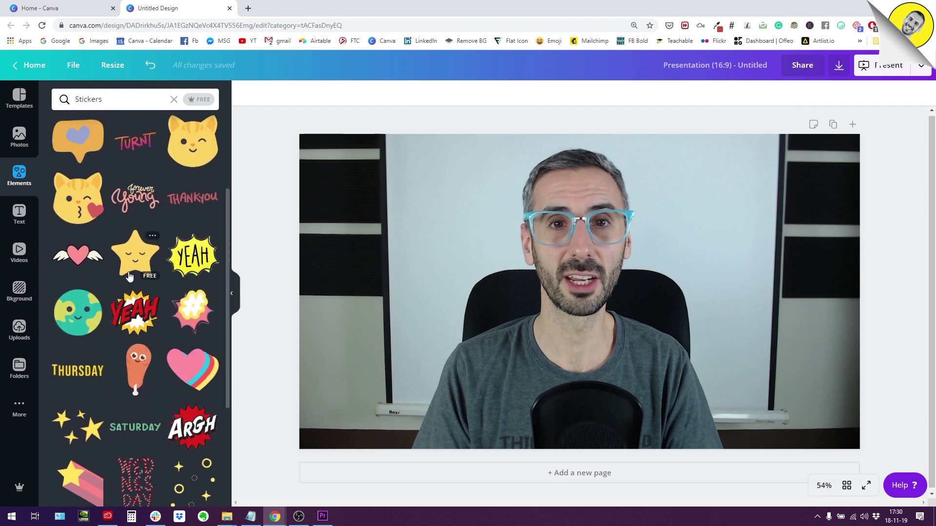
{"action": "scroll", "coordinate": [130, 277], "scroll_direction": "down", "scroll_amount": 1}
{"action": "scroll", "coordinate": [129, 276], "scroll_direction": "down", "scroll_amount": 2}
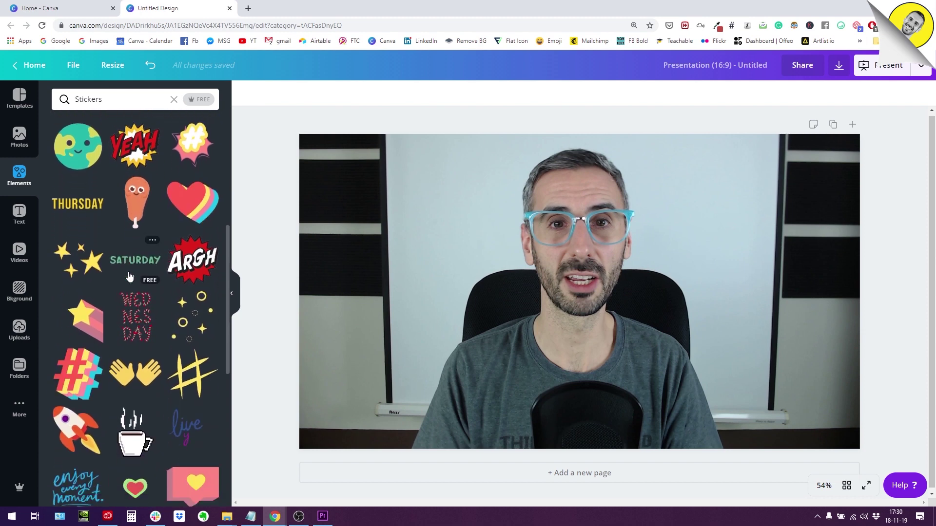
{"action": "scroll", "coordinate": [129, 277], "scroll_direction": "down", "scroll_amount": 8}
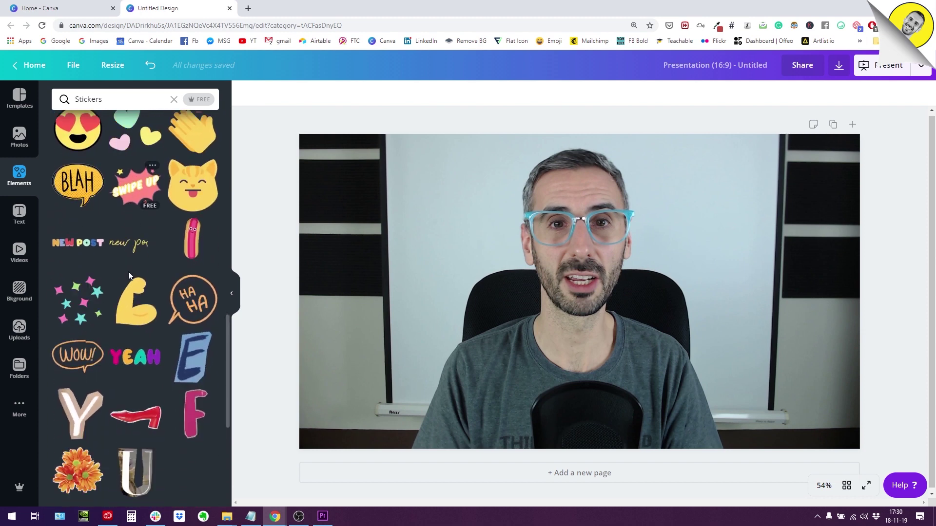
{"action": "scroll", "coordinate": [129, 276], "scroll_direction": "down", "scroll_amount": 5}
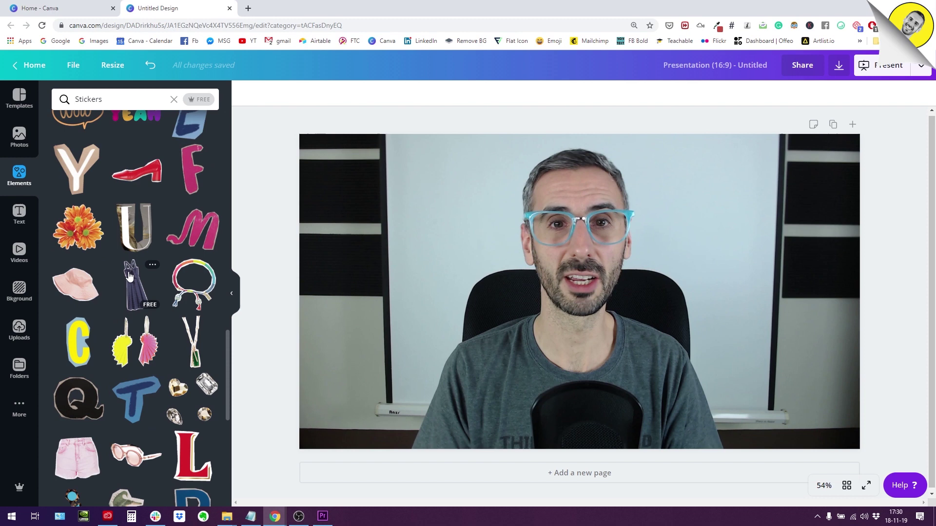
{"action": "scroll", "coordinate": [129, 277], "scroll_direction": "down", "scroll_amount": 4}
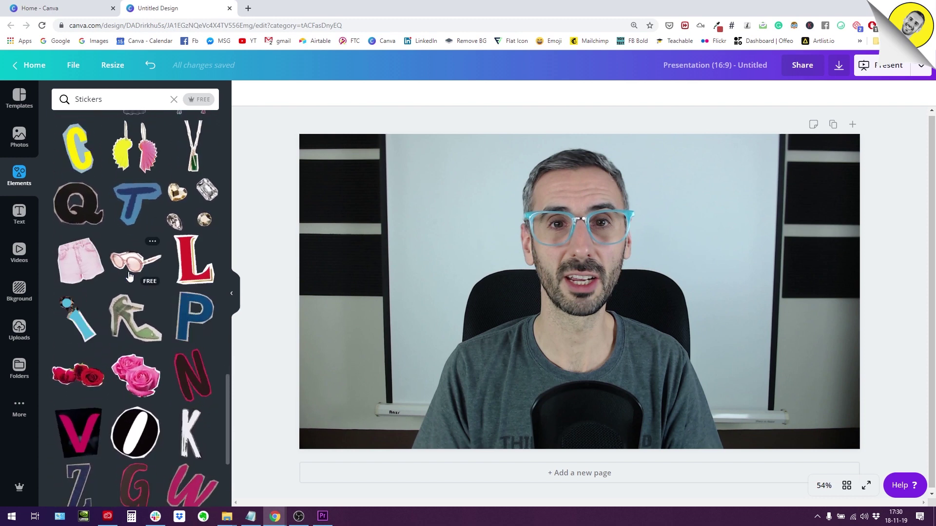
{"action": "scroll", "coordinate": [129, 276], "scroll_direction": "down", "scroll_amount": 5}
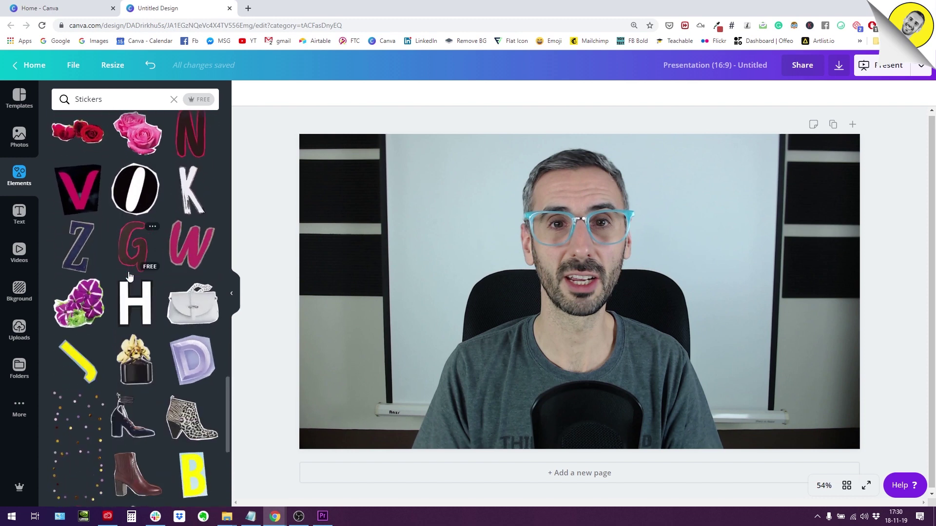
{"action": "scroll", "coordinate": [129, 277], "scroll_direction": "down", "scroll_amount": 2}
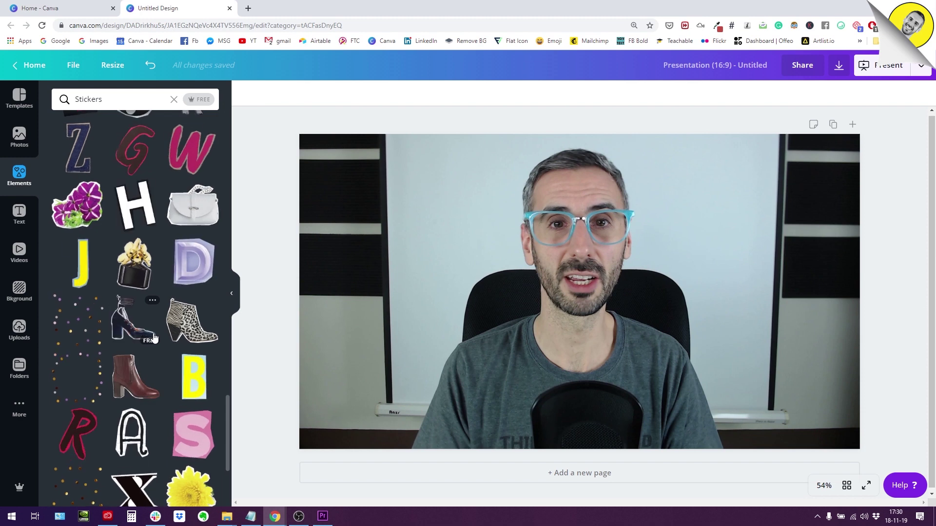
{"action": "scroll", "coordinate": [153, 338], "scroll_direction": "down", "scroll_amount": 2}
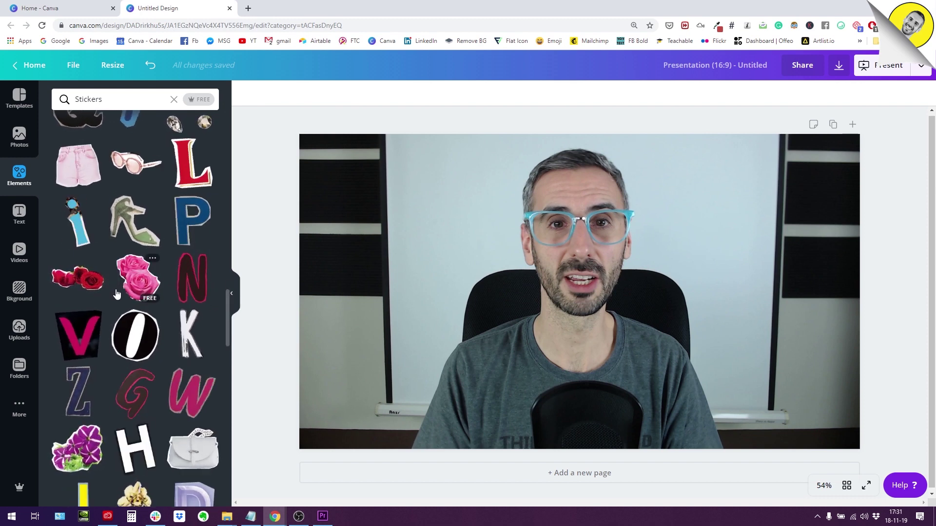
Change the Elements search to 'subscribe in: stickers' to list Subscribe stickers
{"action": "left_click", "coordinate": [112, 108]}
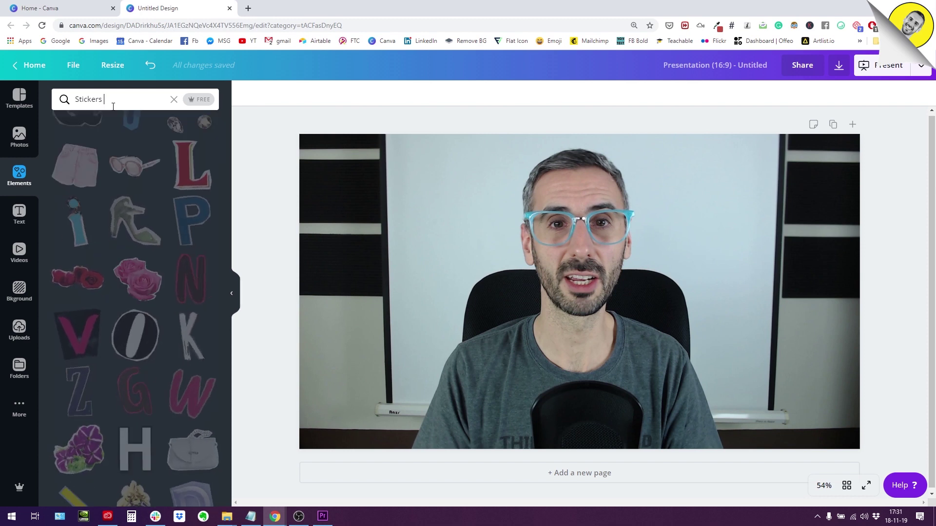
{"action": "key", "text": "Home"}
{"action": "type", "text": "s"}
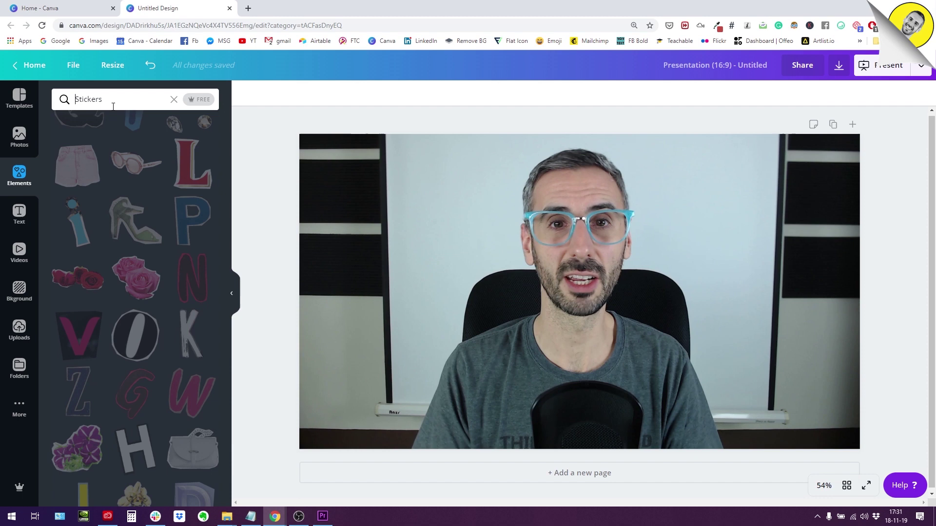
{"action": "type", "text": "ubscribe "}
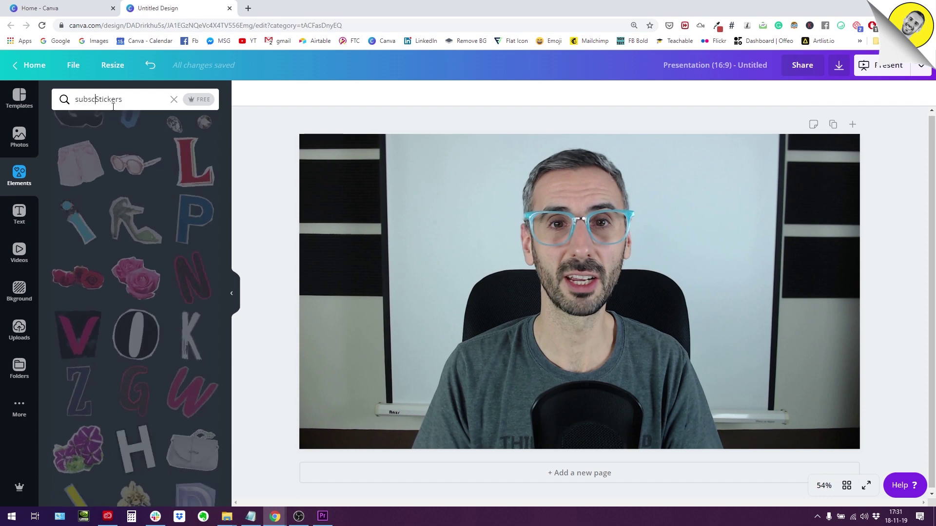
{"action": "type", "text": "in:s"}
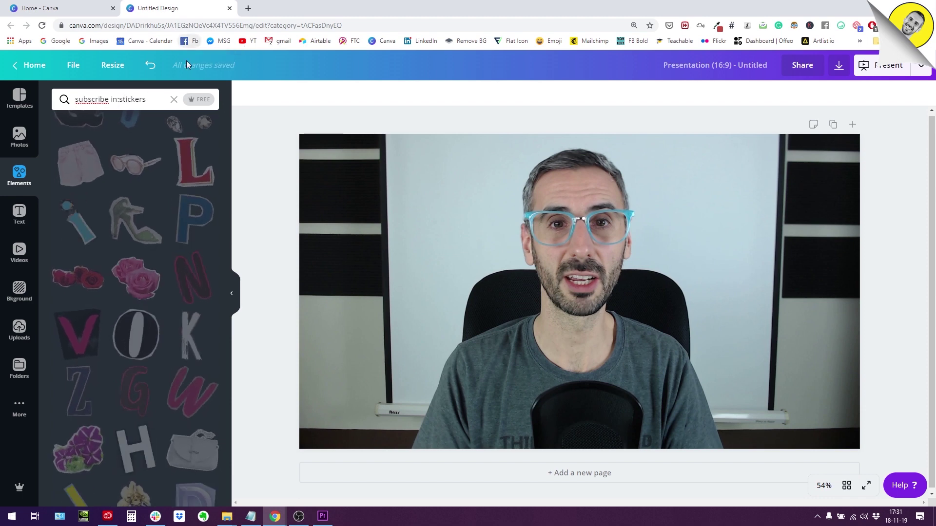
{"action": "left_click", "coordinate": [151, 103]}
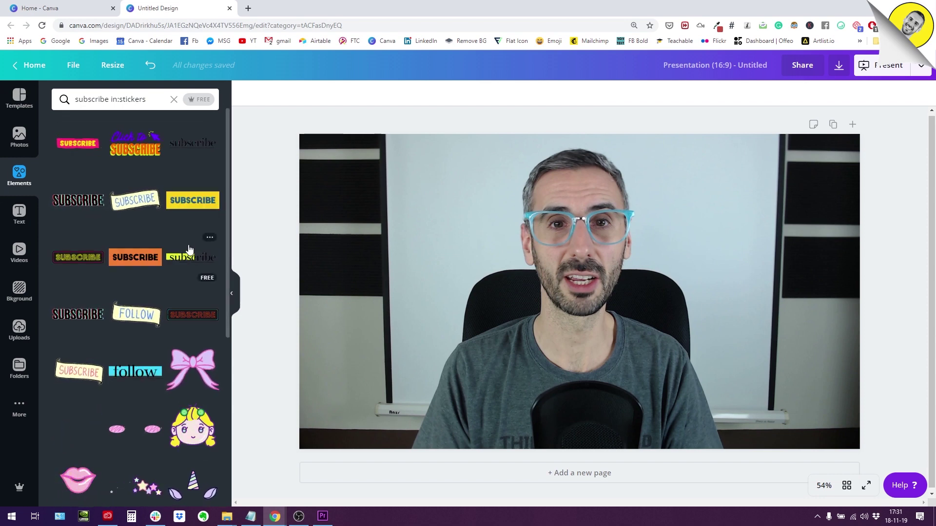
Add the pink SUBSCRIBE sticker, shrink it into the bottom-right corner, then select the presenter photo
{"action": "left_click", "coordinate": [80, 149]}
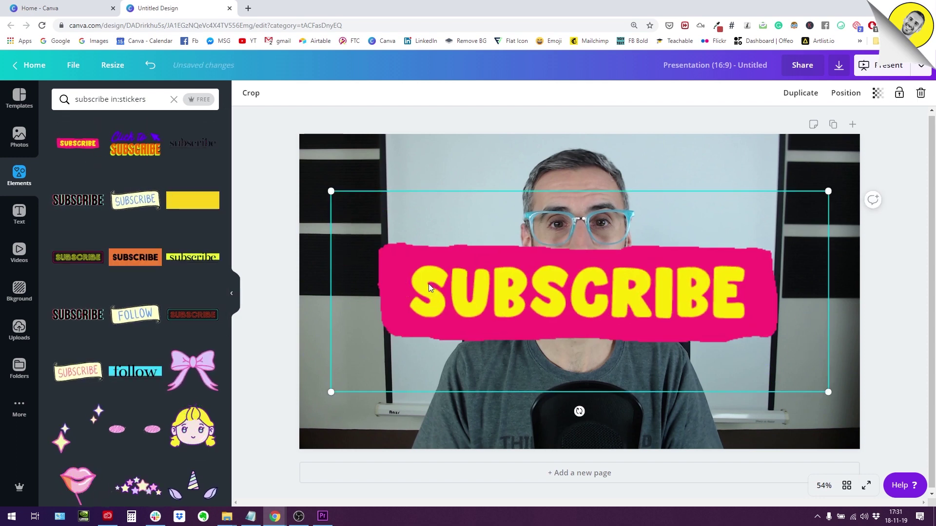
{"action": "left_click_drag", "start_coordinate": [331, 191], "coordinate": [614, 305]}
{"action": "left_click_drag", "start_coordinate": [753, 350], "coordinate": [781, 415]}
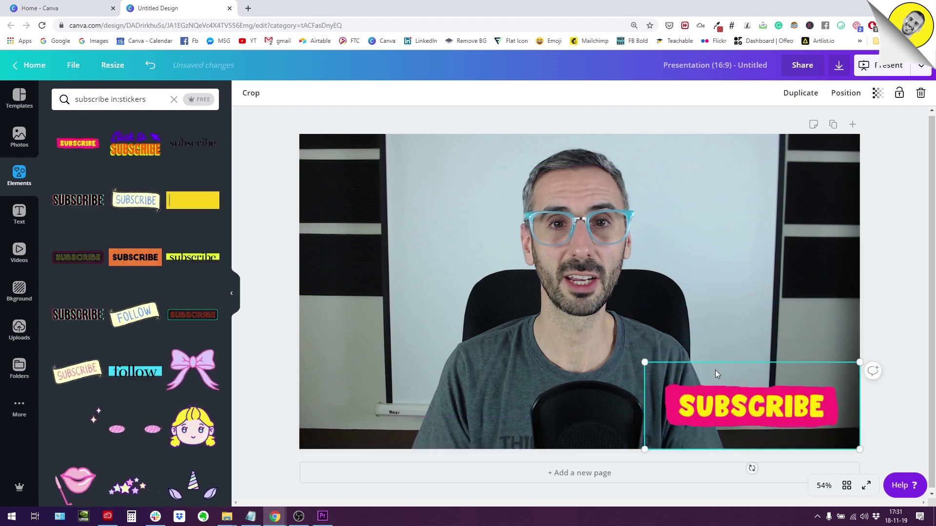
{"action": "left_click_drag", "start_coordinate": [859, 364], "coordinate": [829, 375]}
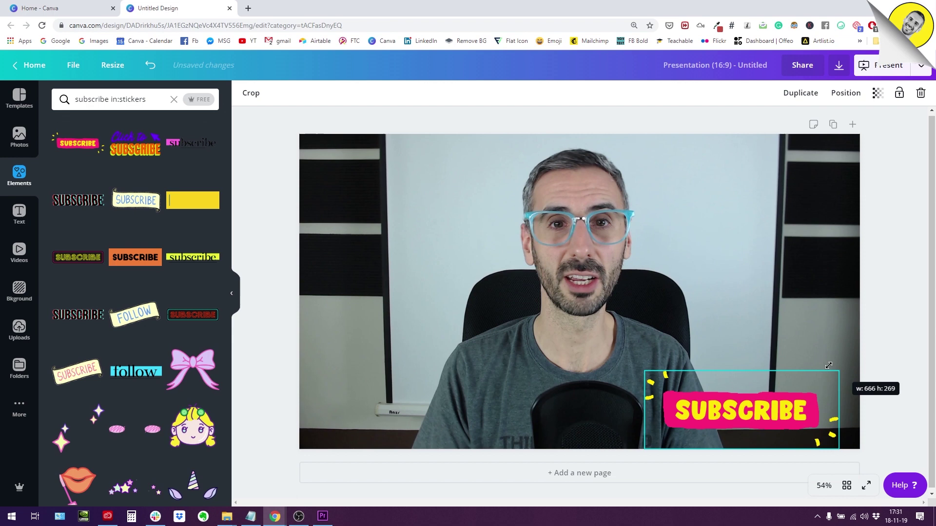
{"action": "left_click_drag", "start_coordinate": [769, 405], "coordinate": [788, 394]}
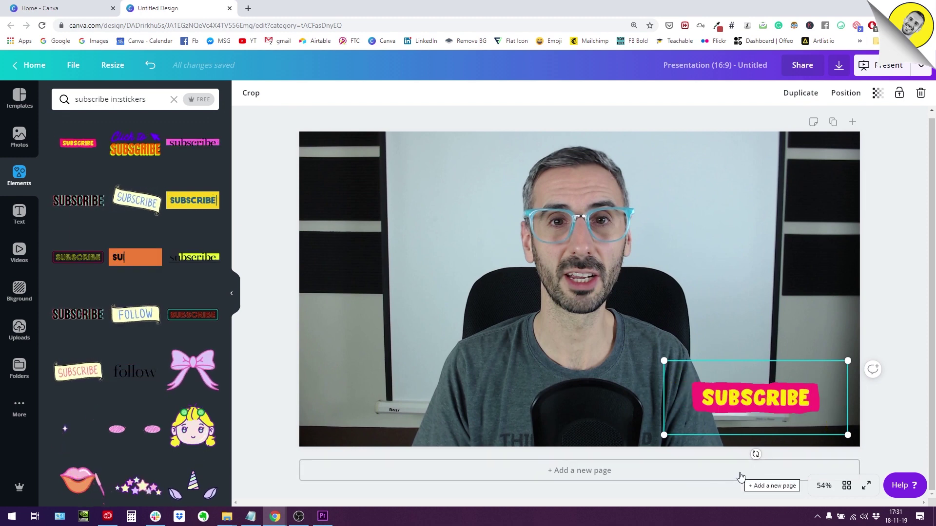
{"action": "left_click", "coordinate": [742, 300]}
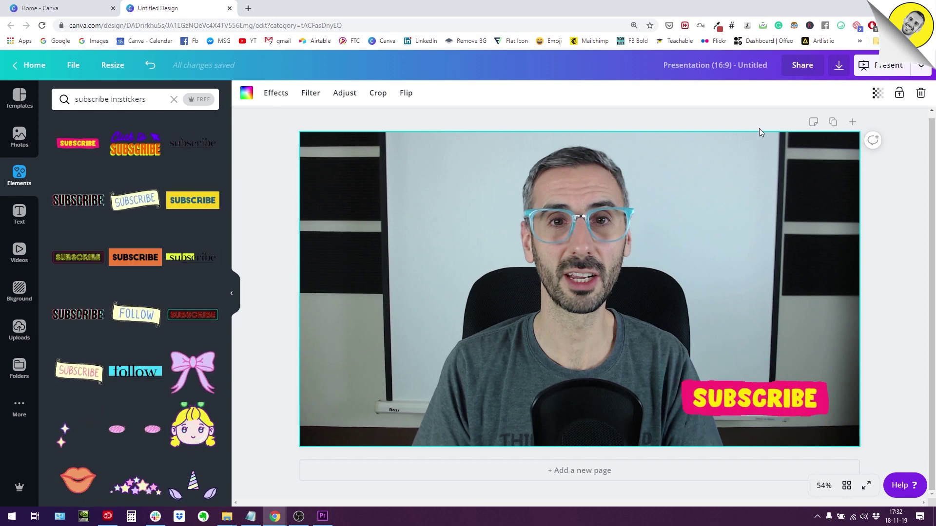
Check the Download file type options, then delete the presenter photo from the slide
{"action": "left_click", "coordinate": [838, 65]}
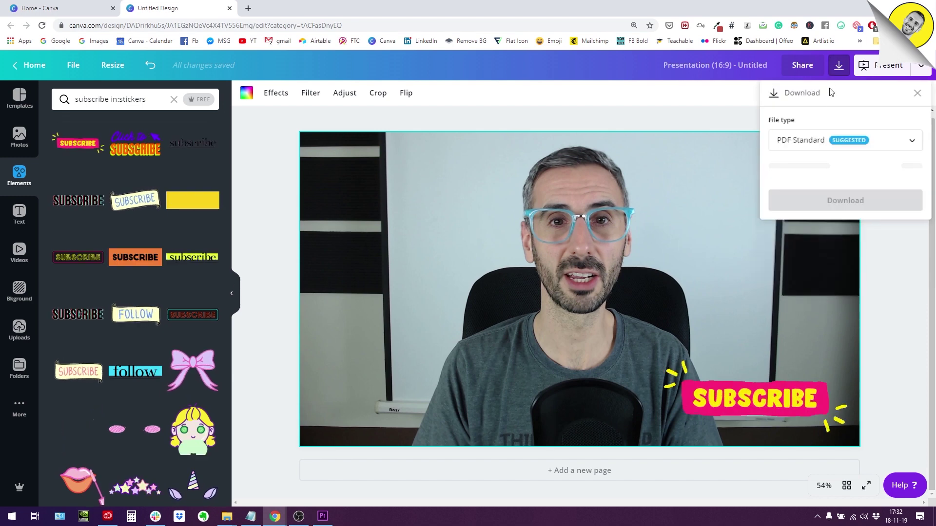
{"action": "left_click", "coordinate": [817, 141]}
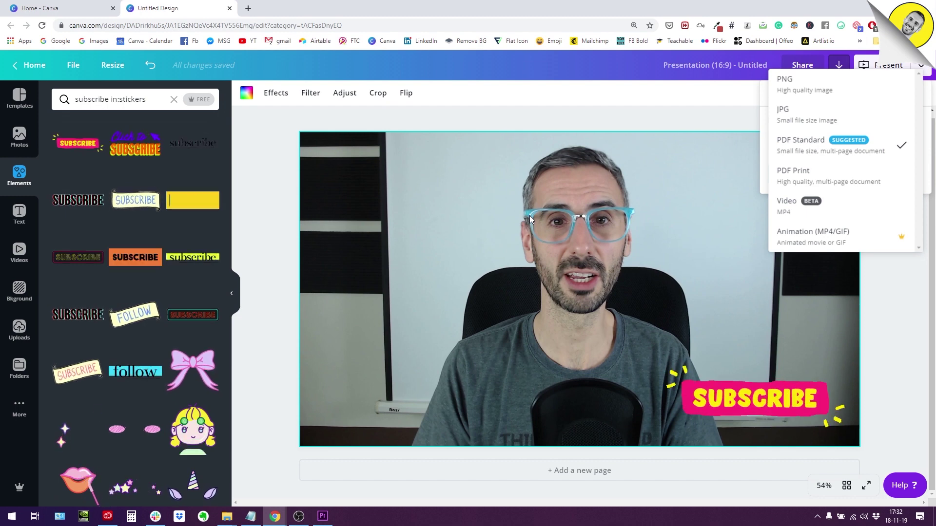
{"action": "left_click", "coordinate": [551, 241]}
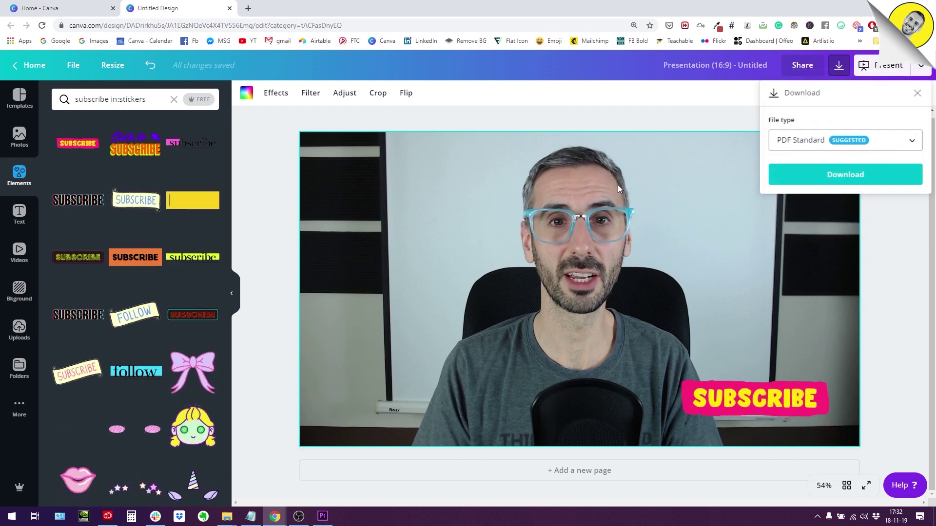
{"action": "left_click", "coordinate": [874, 239]}
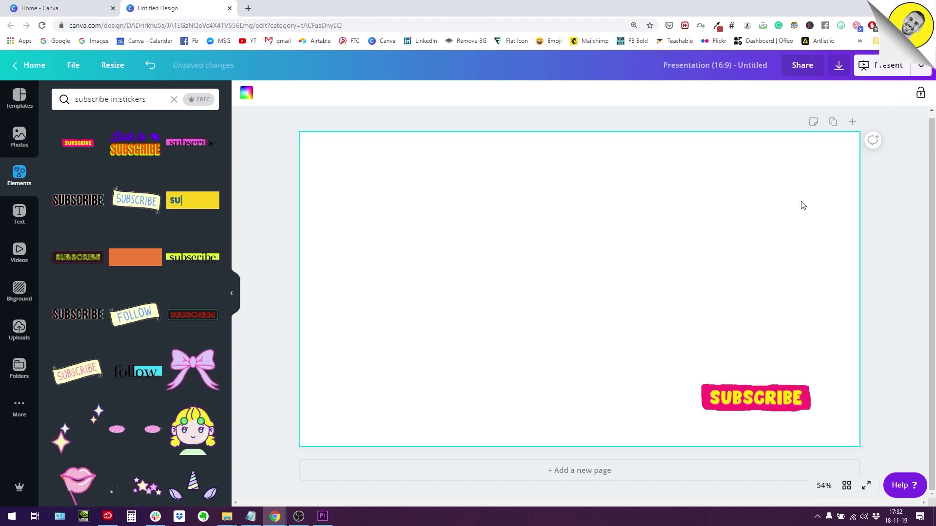
{"action": "key", "text": "Delete"}
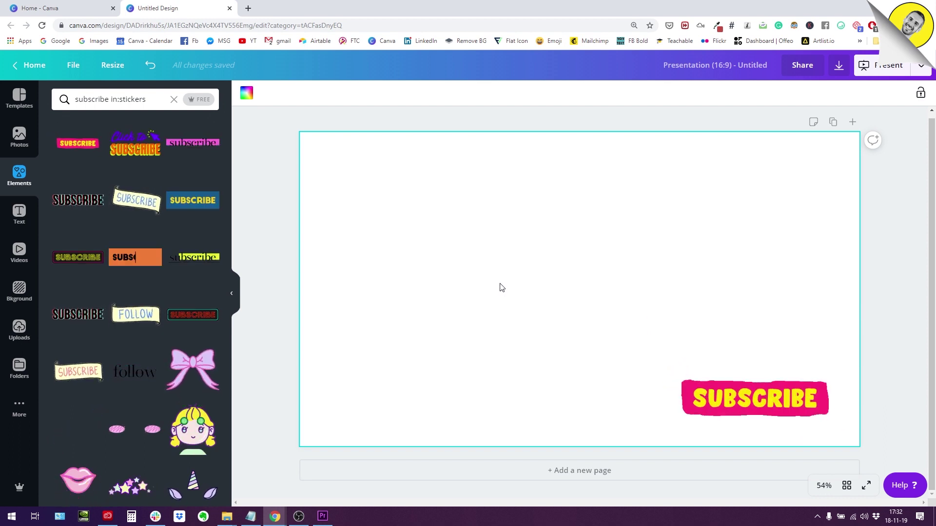
Set the page background to the light green swatch from Default Colors
{"action": "left_click", "coordinate": [250, 99]}
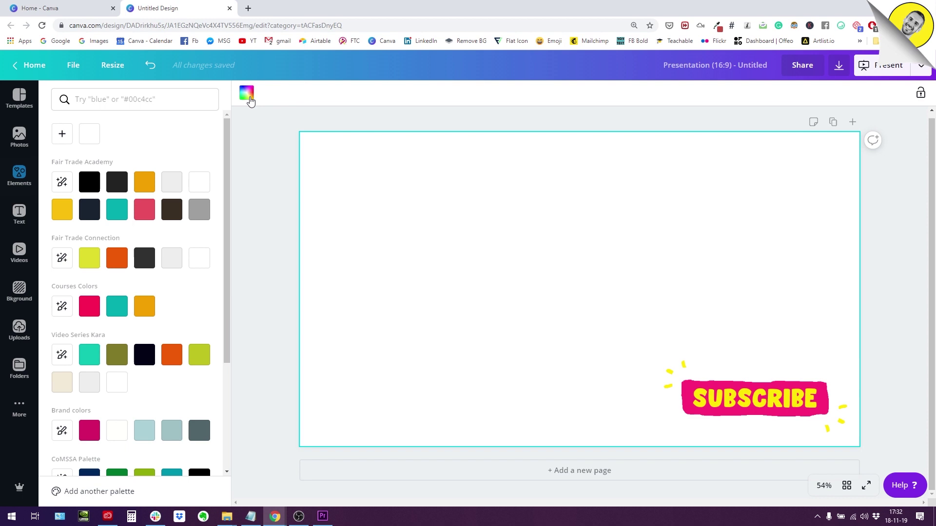
{"action": "scroll", "coordinate": [146, 288], "scroll_direction": "down", "scroll_amount": 3}
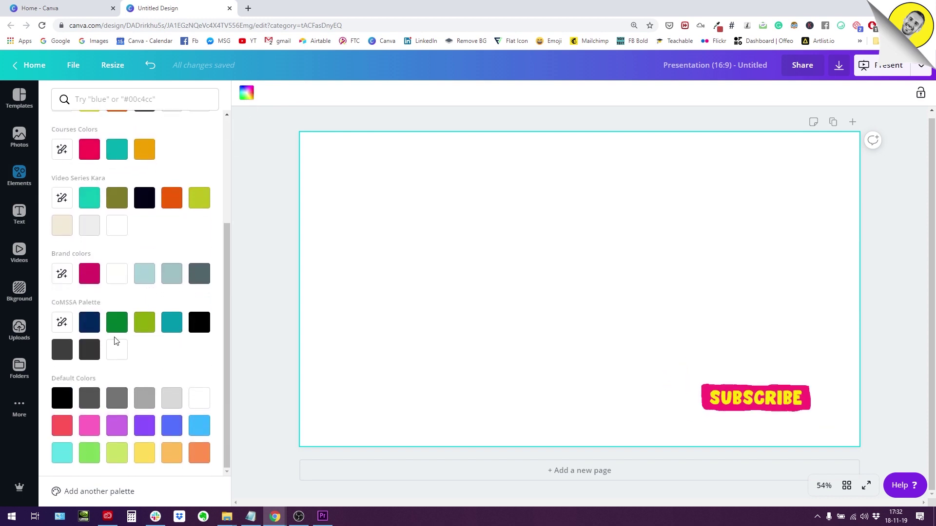
{"action": "left_click", "coordinate": [86, 453]}
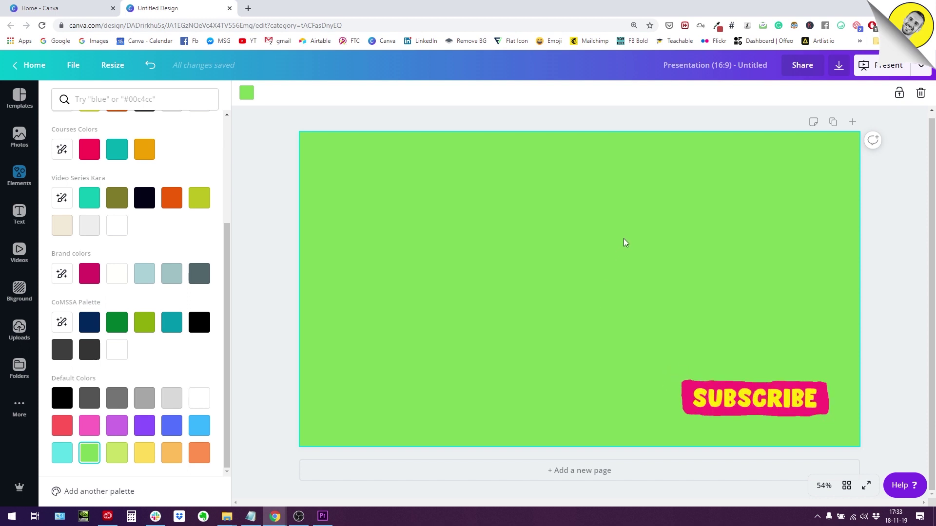
Download the green Subscribe design as a Video (MP4), then show 'Untitled design.mp4' in its folder
{"action": "left_click", "coordinate": [838, 66]}
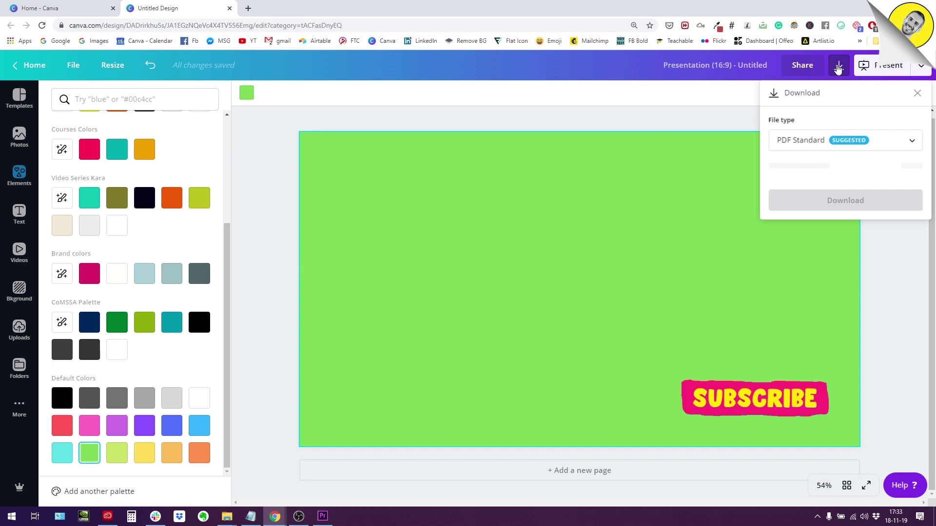
{"action": "left_click", "coordinate": [817, 140]}
{"action": "left_click", "coordinate": [784, 204]}
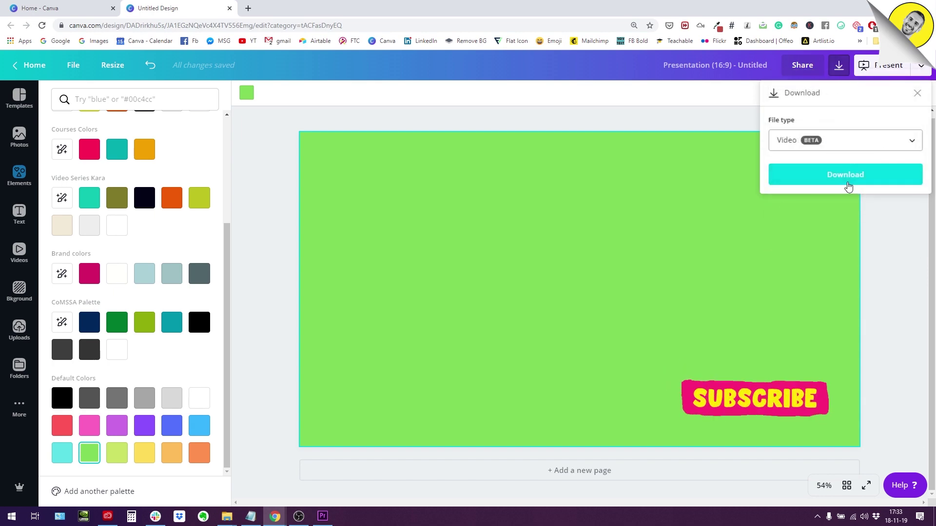
{"action": "left_click", "coordinate": [845, 175]}
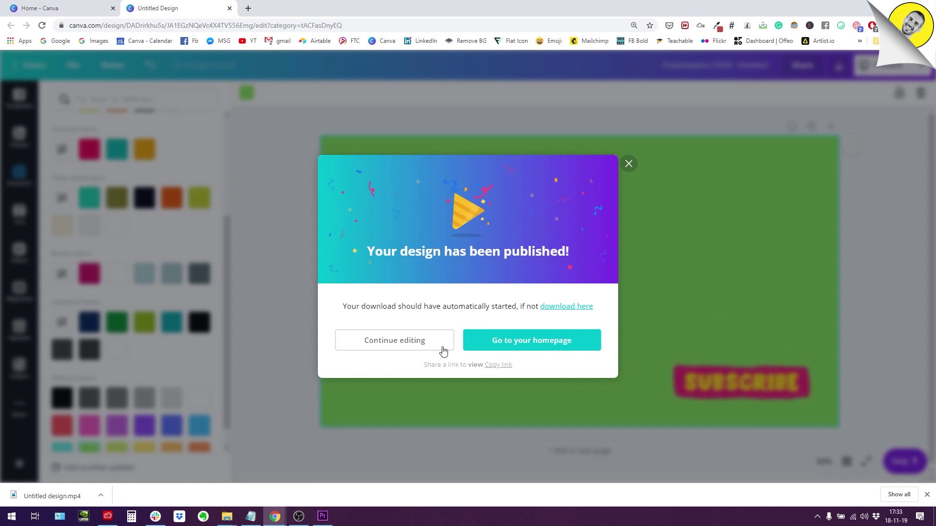
{"action": "left_click", "coordinate": [403, 341]}
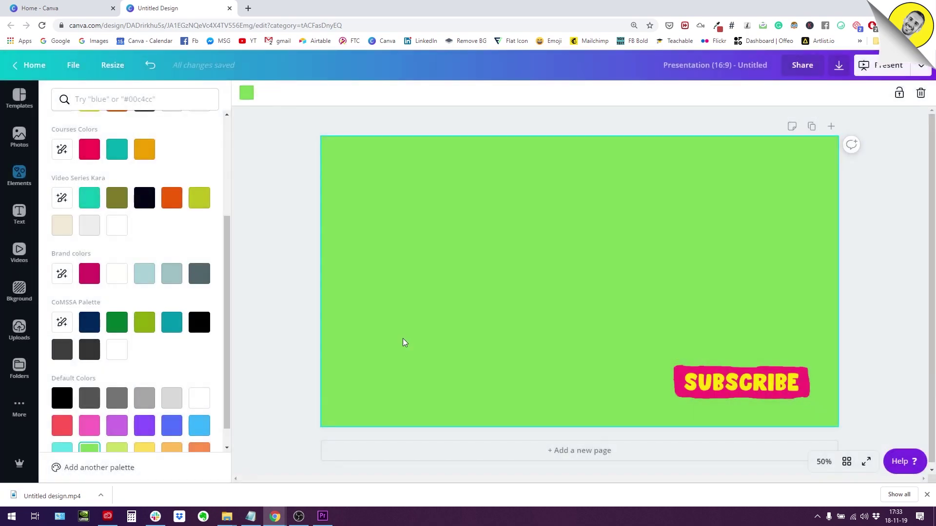
{"action": "left_click", "coordinate": [101, 497]}
{"action": "left_click", "coordinate": [116, 462]}
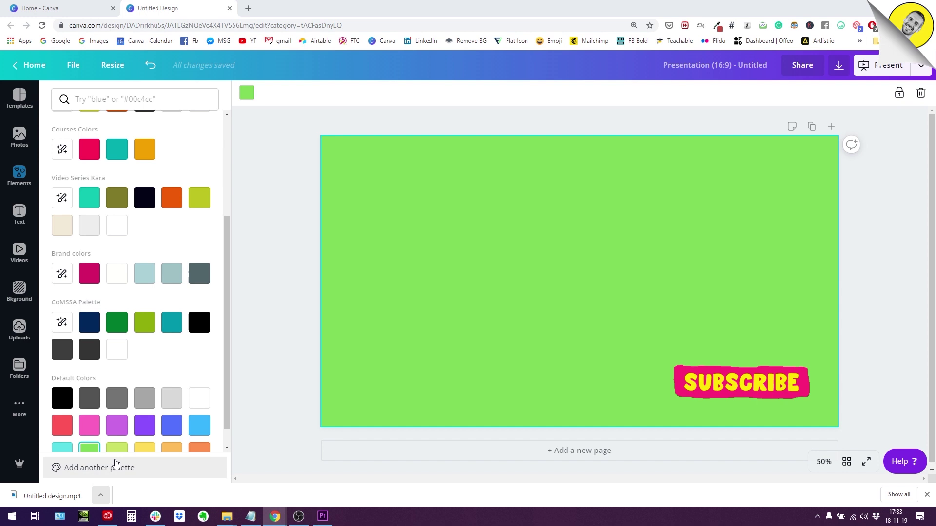
Rename the downloaded MP4 to 'subscribe sticker'
{"action": "key", "text": "F2"}
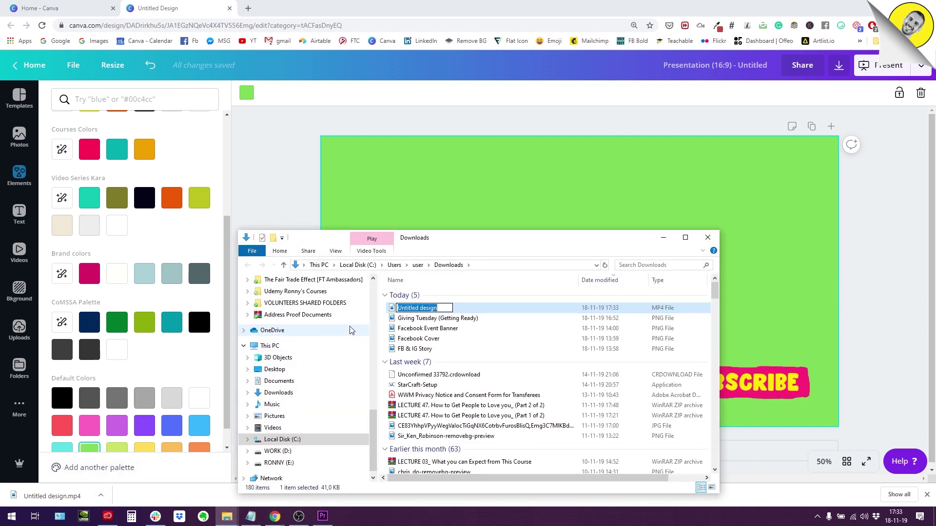
{"action": "type", "text": "subscribe sticker"}
{"action": "key", "text": "Return"}
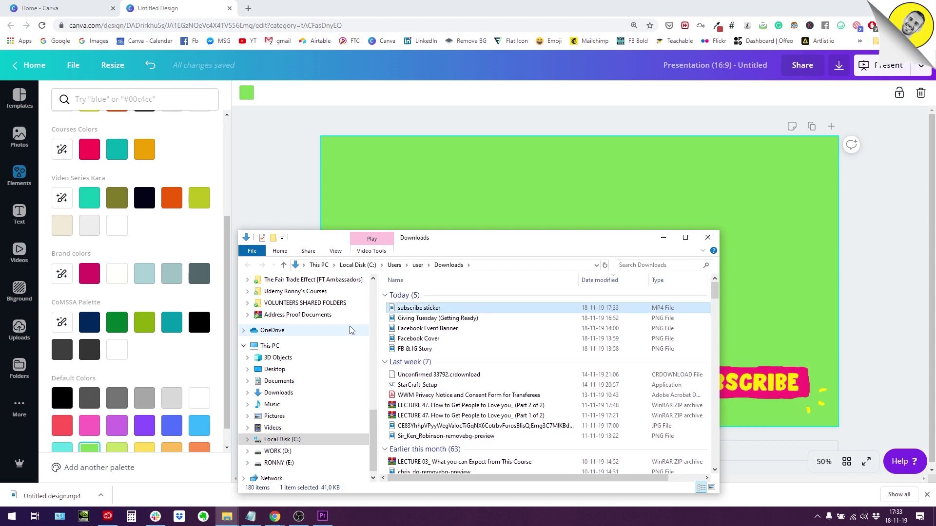
Paste the video into the Using Canva Stickers in your Videos folder and drag it into Premiere's Project panel
{"action": "mouse_move", "coordinate": [226, 516]}
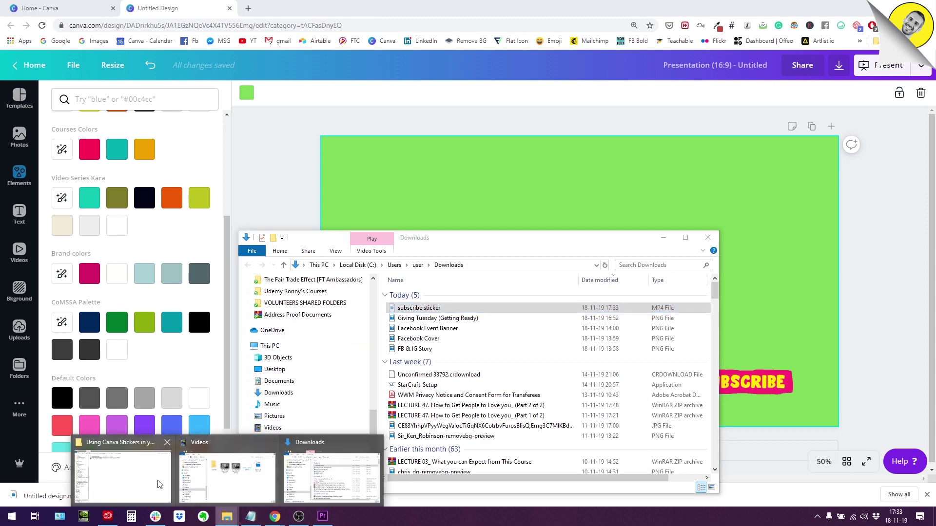
{"action": "mouse_move", "coordinate": [156, 484]}
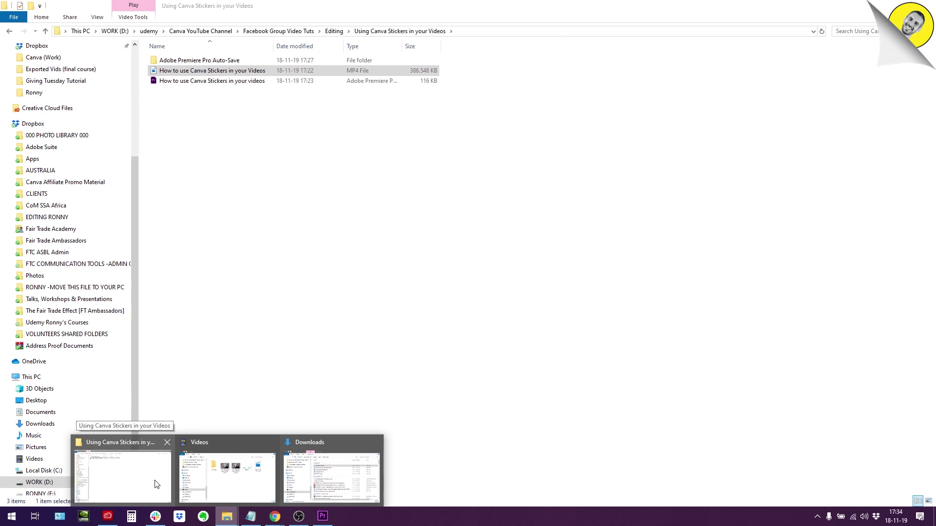
{"action": "left_click", "coordinate": [156, 484]}
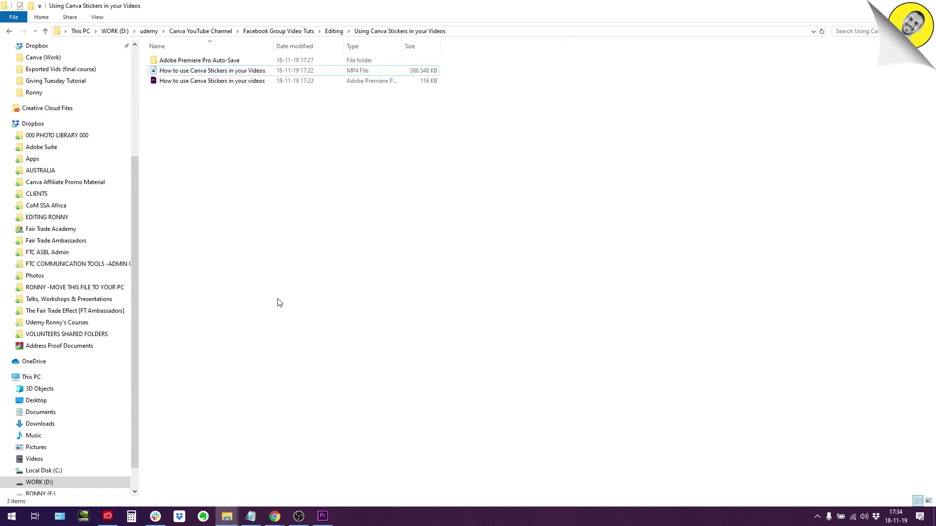
{"action": "key", "text": "ctrl+v"}
{"action": "left_click", "coordinate": [219, 142]}
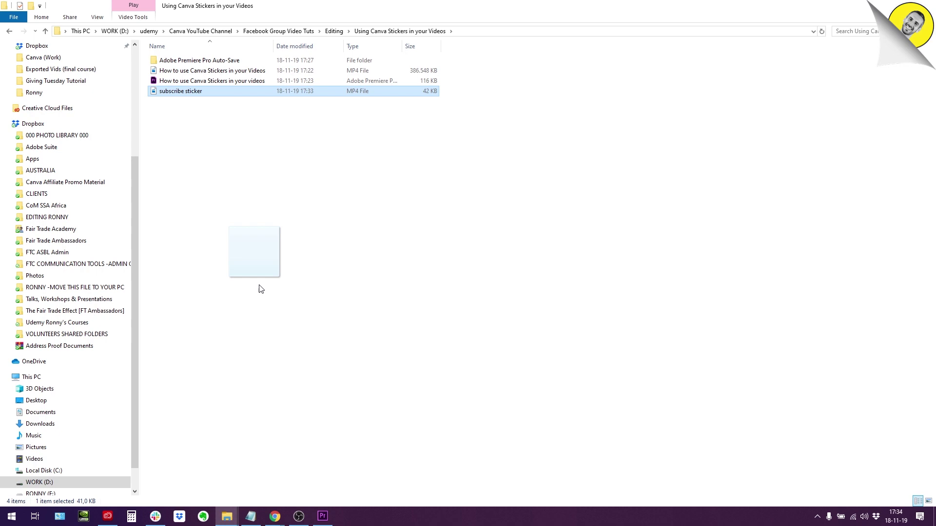
{"action": "left_click_drag", "start_coordinate": [261, 289], "coordinate": [104, 241]}
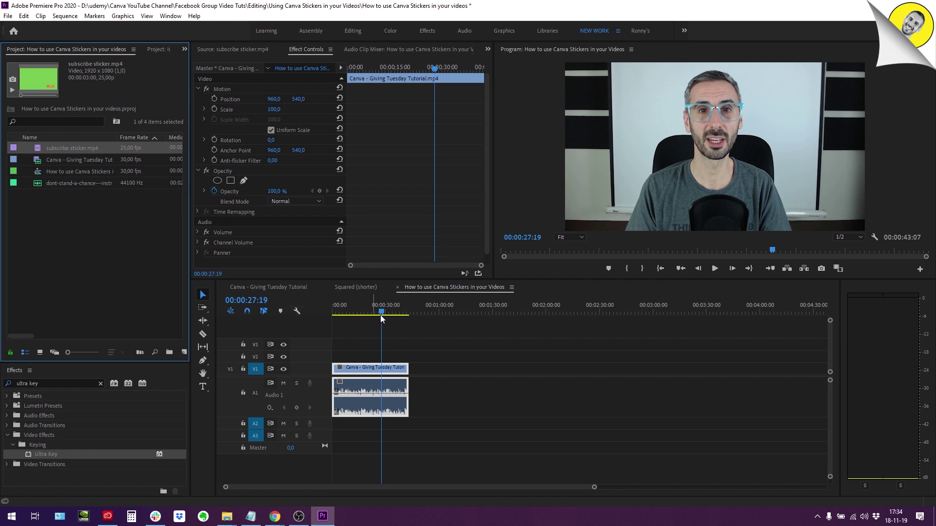
Place subscribe sticker.mp4 on V2 above the talking-head clip and preview the playback
{"action": "left_click_drag", "start_coordinate": [380, 315], "coordinate": [358, 312]}
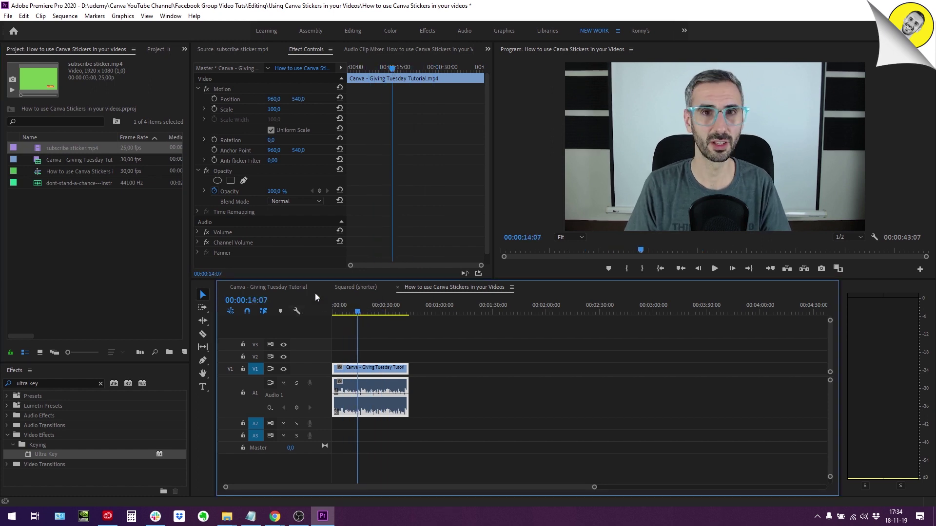
{"action": "left_click_drag", "start_coordinate": [38, 149], "coordinate": [362, 362]}
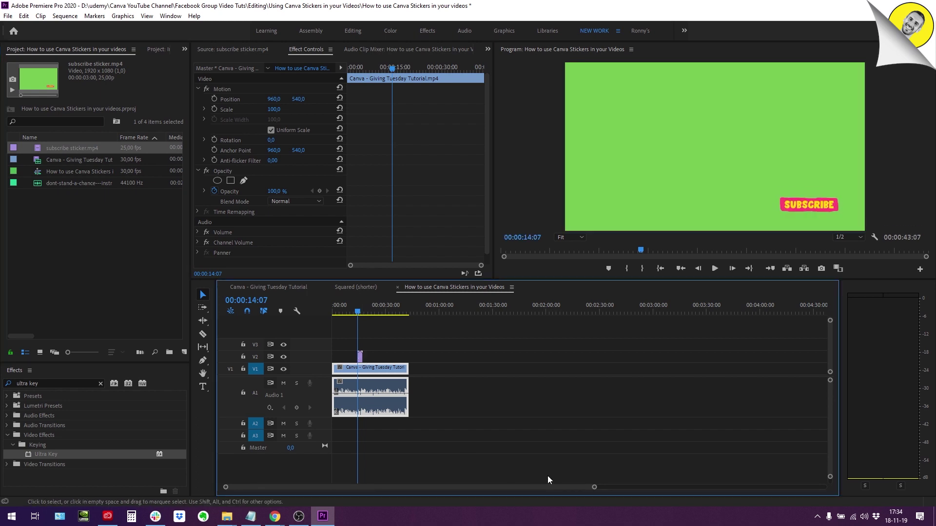
{"action": "left_click_drag", "start_coordinate": [588, 489], "coordinate": [398, 488]}
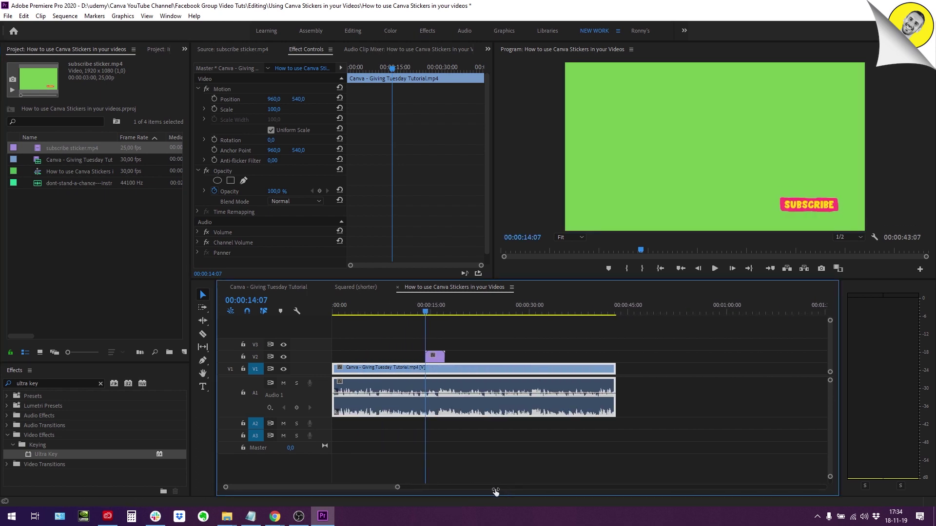
{"action": "left_click", "coordinate": [255, 369]}
{"action": "key", "text": "space"}
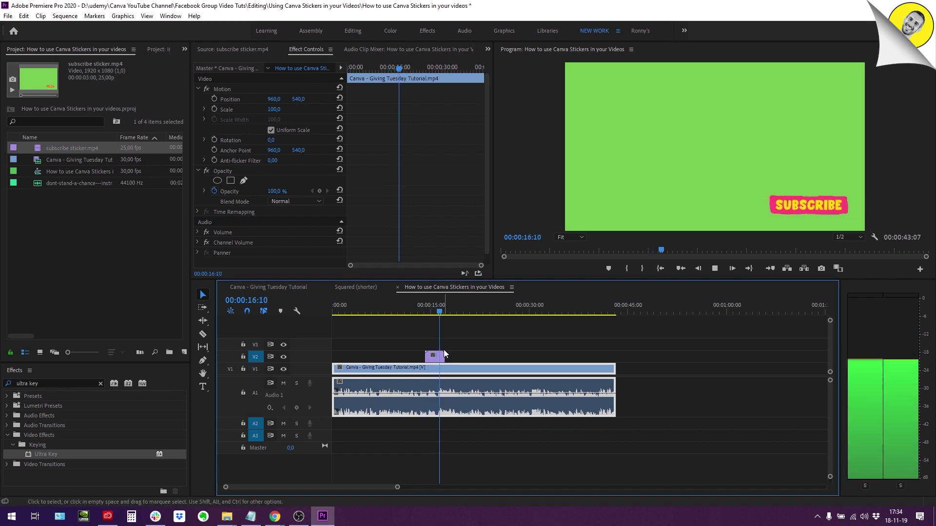
{"action": "key", "text": "space"}
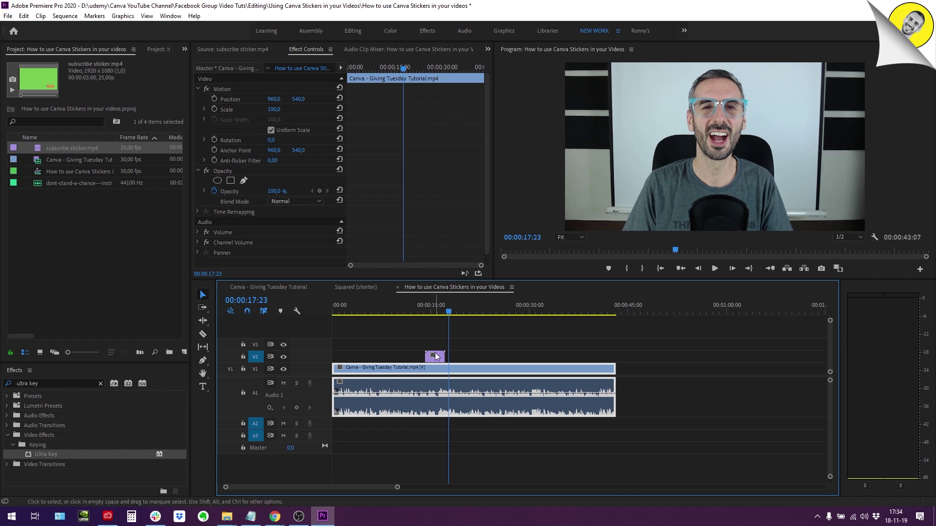
Paste two more copies of the sticker clip right after the first, making three in a row
{"action": "left_click", "coordinate": [435, 356]}
{"action": "key", "text": "Up"}
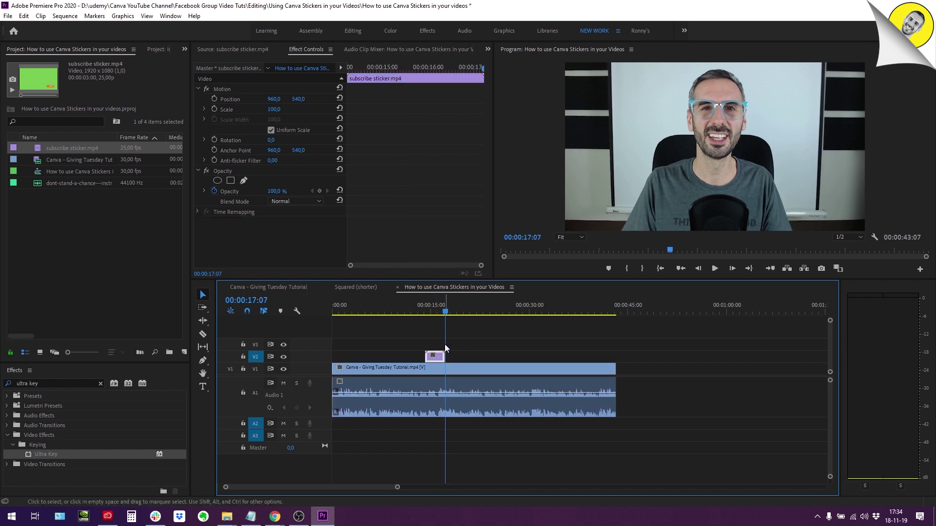
{"action": "key", "text": "ctrl+v"}
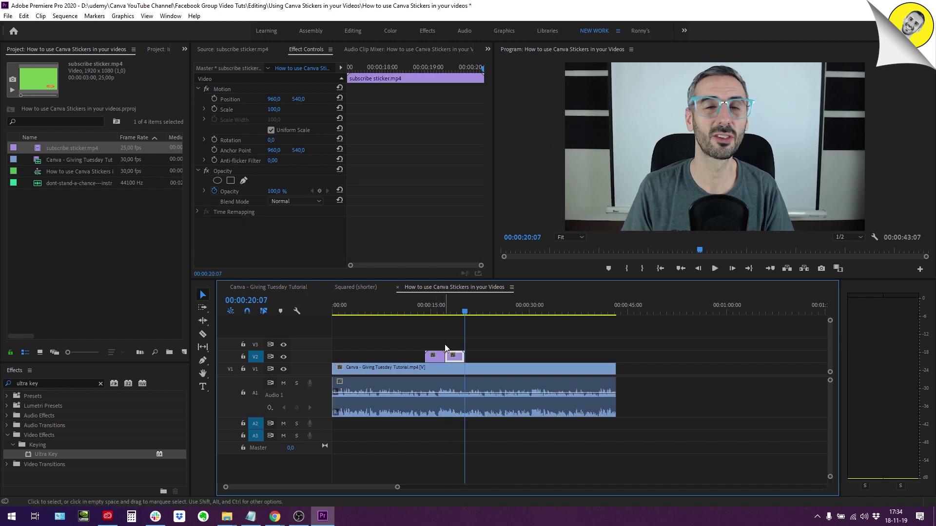
{"action": "key", "text": "ctrl+v"}
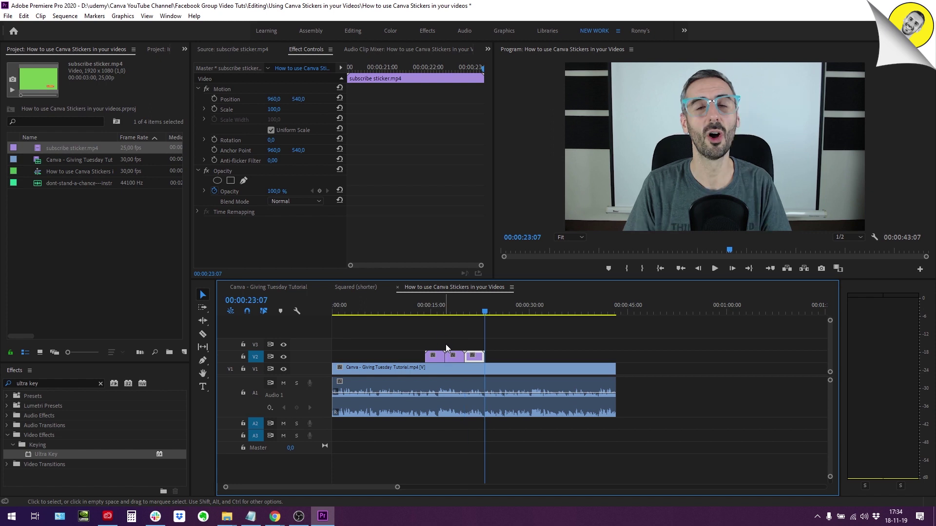
{"action": "mouse_move", "coordinate": [420, 312]}
{"action": "left_mouse_down"}
{"action": "mouse_move", "coordinate": [486, 318]}
{"action": "mouse_move", "coordinate": [417, 321]}
{"action": "mouse_move", "coordinate": [428, 321]}
{"action": "left_mouse_up"}
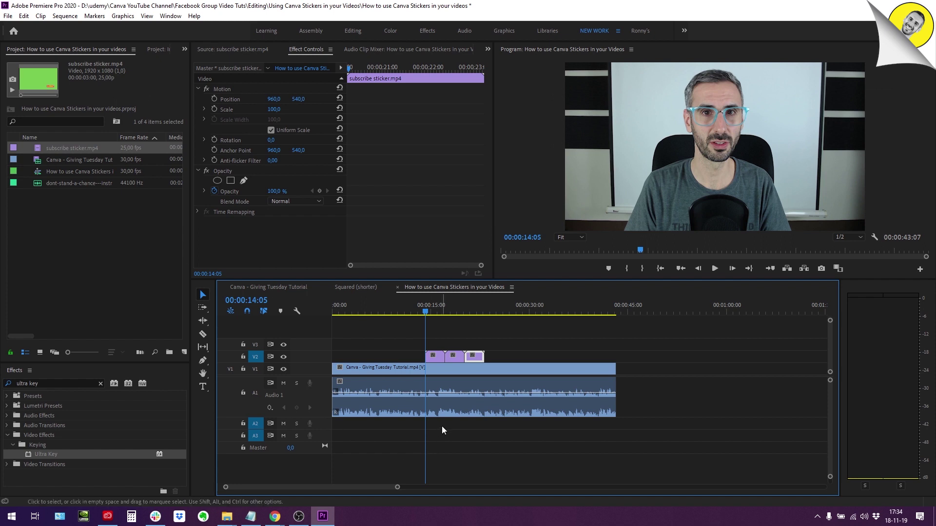
{"action": "mouse_move", "coordinate": [426, 312]}
{"action": "left_mouse_down"}
{"action": "mouse_move", "coordinate": [443, 317]}
{"action": "mouse_move", "coordinate": [426, 324]}
{"action": "left_mouse_up"}
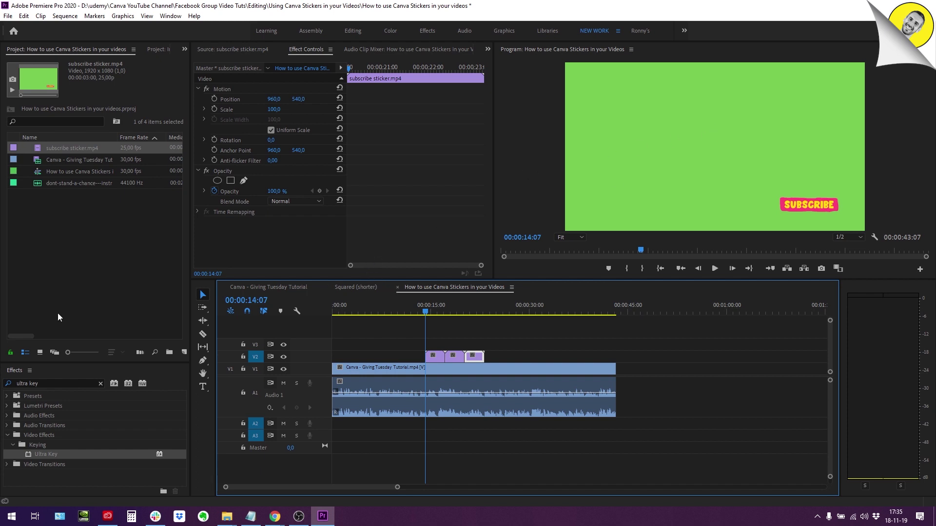
Search the Effects panel for 'ultra' and apply Ultra Key to the first sticker clip
{"action": "left_click_drag", "start_coordinate": [44, 383], "coordinate": [5, 385]}
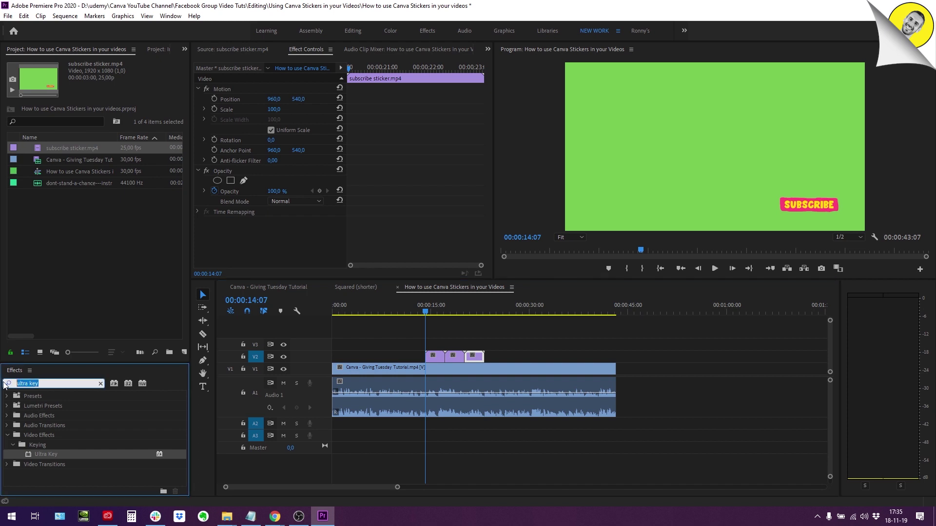
{"action": "key", "text": "BackSpace"}
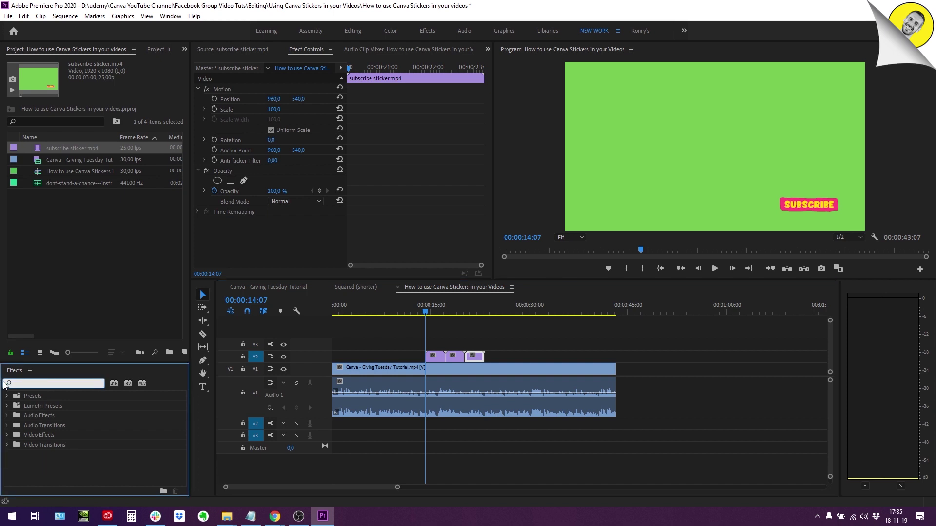
{"action": "type", "text": "ultra key"}
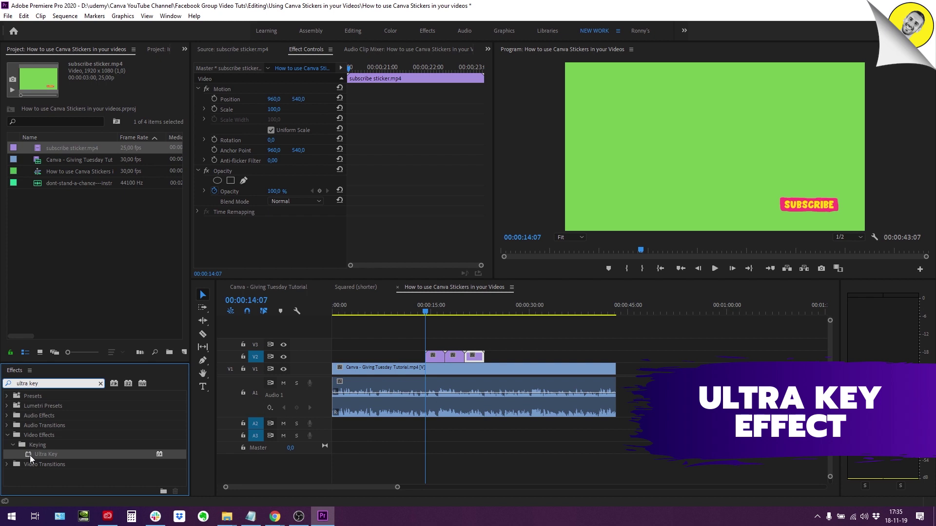
{"action": "left_click_drag", "start_coordinate": [31, 455], "coordinate": [435, 359]}
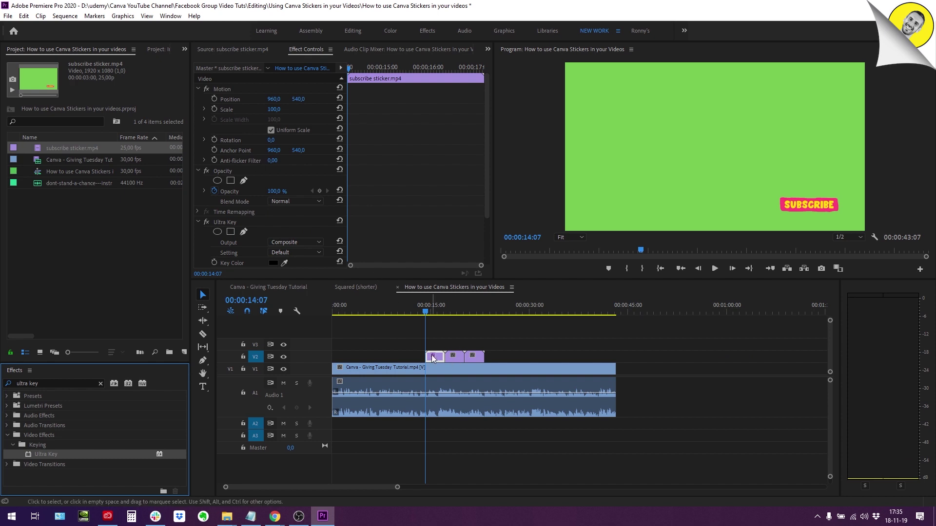
Set Ultra Key's Key Color by sampling the green background with the eyedropper
{"action": "left_click", "coordinate": [199, 222]}
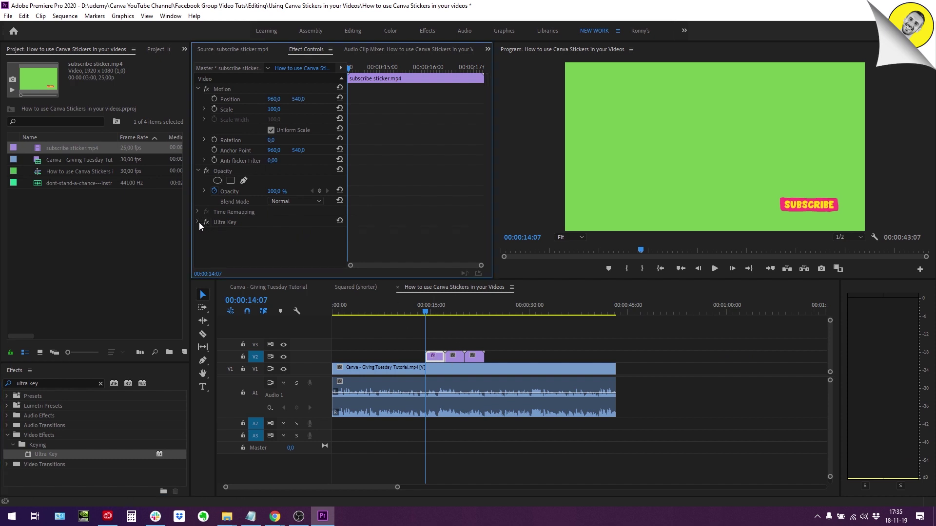
{"action": "scroll", "coordinate": [205, 224], "scroll_direction": "down", "scroll_amount": 1}
{"action": "scroll", "coordinate": [205, 224], "scroll_direction": "down", "scroll_amount": 1}
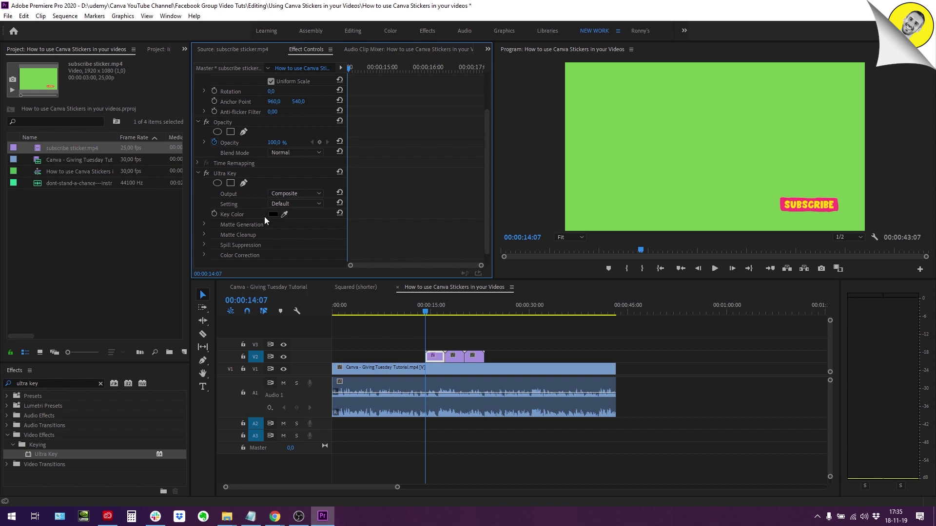
{"action": "left_click", "coordinate": [285, 214]}
{"action": "left_click", "coordinate": [670, 142]}
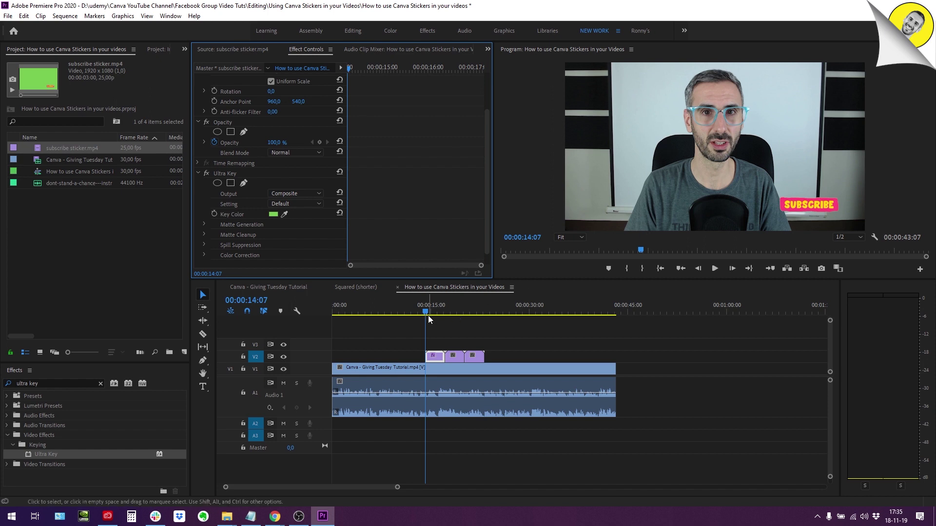
{"action": "left_click_drag", "start_coordinate": [425, 312], "coordinate": [449, 313]}
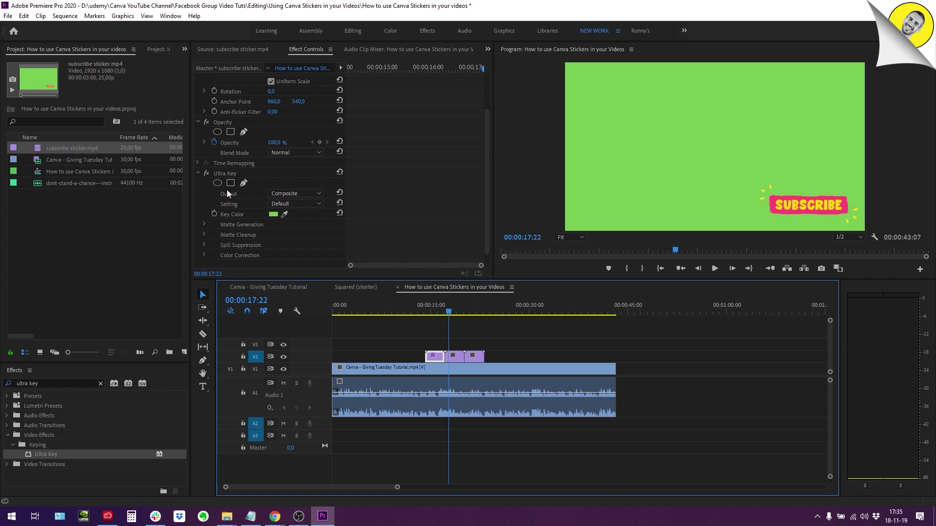
Copy the first clip's Ultra Key and paste it onto the second and third sticker clips
{"action": "left_click", "coordinate": [225, 174]}
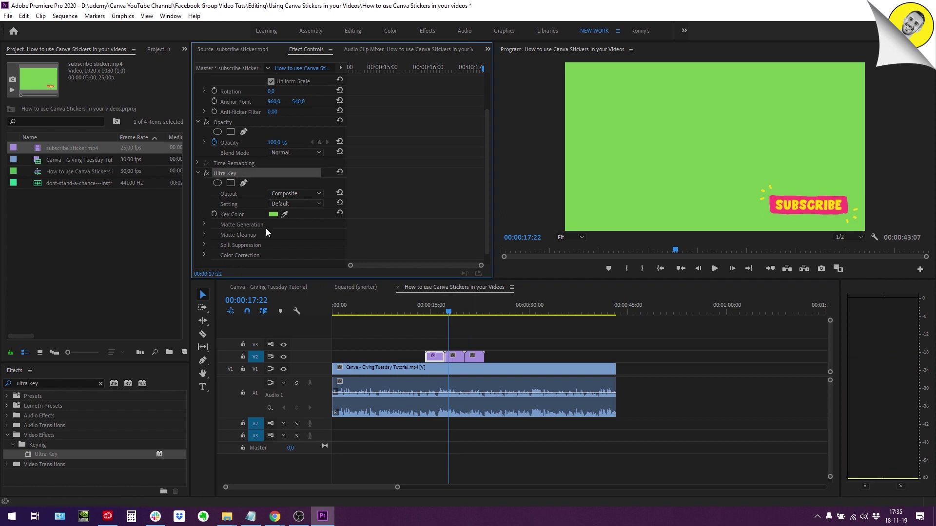
{"action": "left_click", "coordinate": [452, 357]}
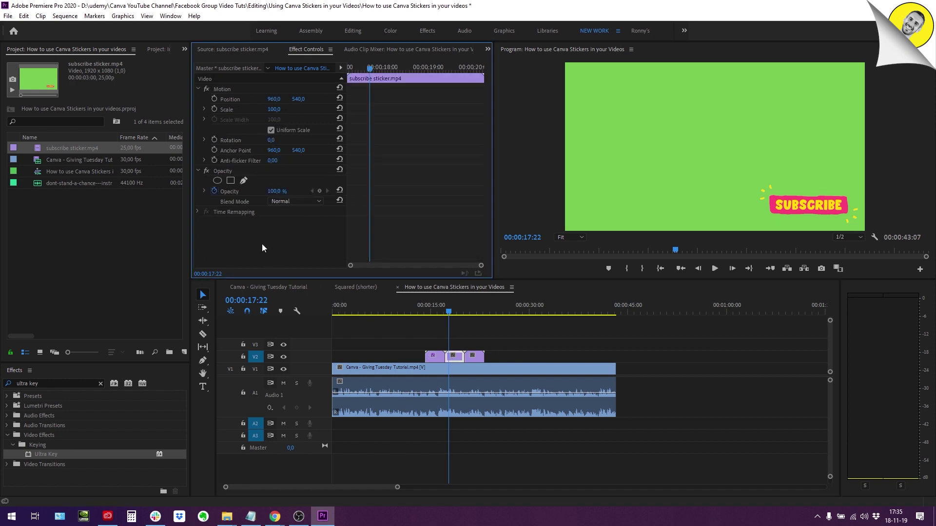
{"action": "key", "text": "ctrl+v"}
{"action": "left_click", "coordinate": [470, 306]}
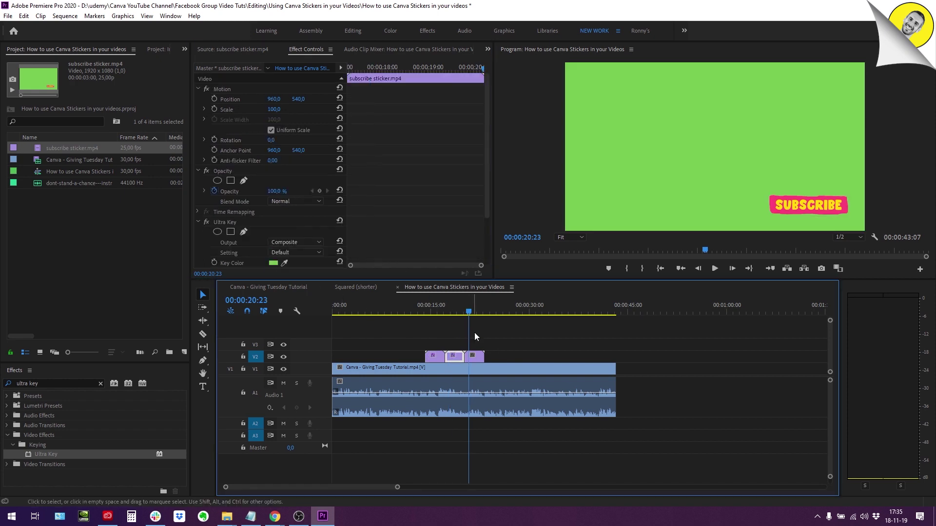
{"action": "left_click", "coordinate": [474, 357]}
{"action": "right_click", "coordinate": [257, 242]}
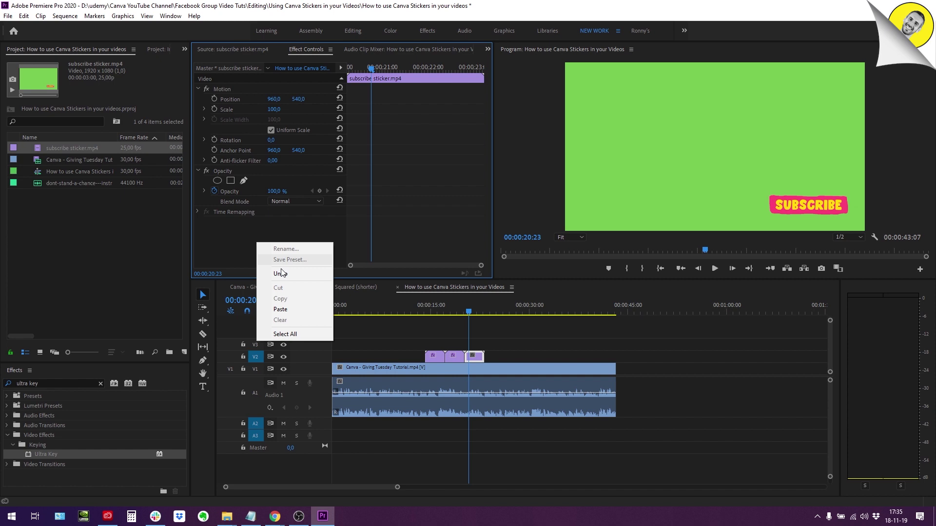
{"action": "left_click", "coordinate": [296, 310]}
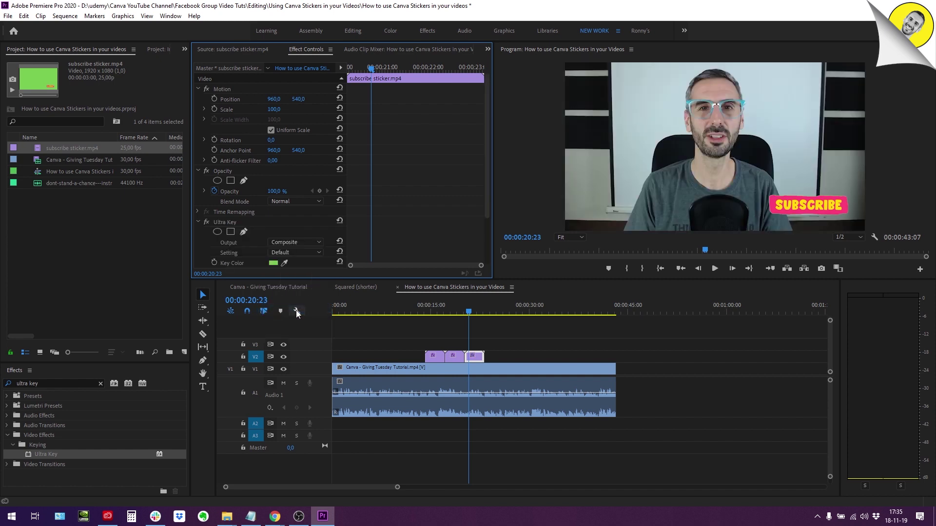
{"action": "left_click", "coordinate": [419, 308]}
{"action": "left_click_drag", "start_coordinate": [420, 308], "coordinate": [409, 309]}
{"action": "left_click", "coordinate": [516, 177]}
{"action": "key", "text": "grave"}
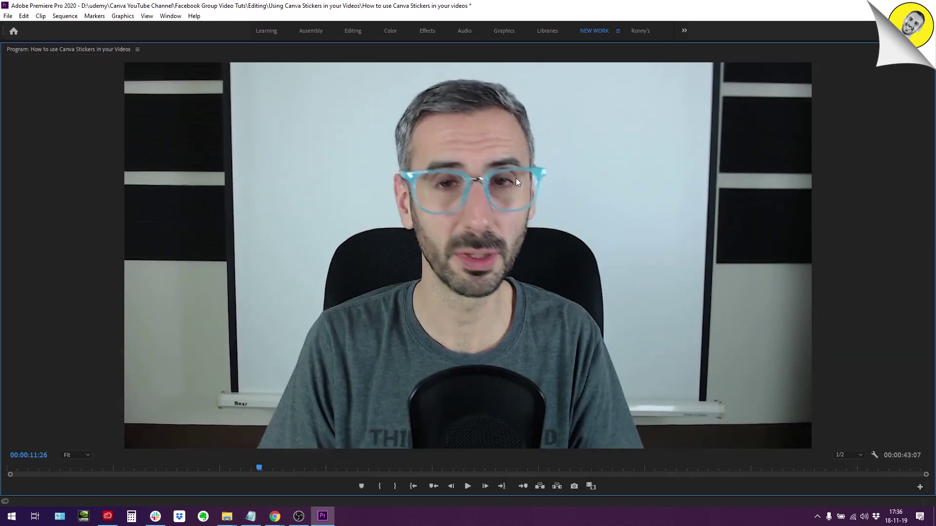
{"action": "key", "text": "space"}
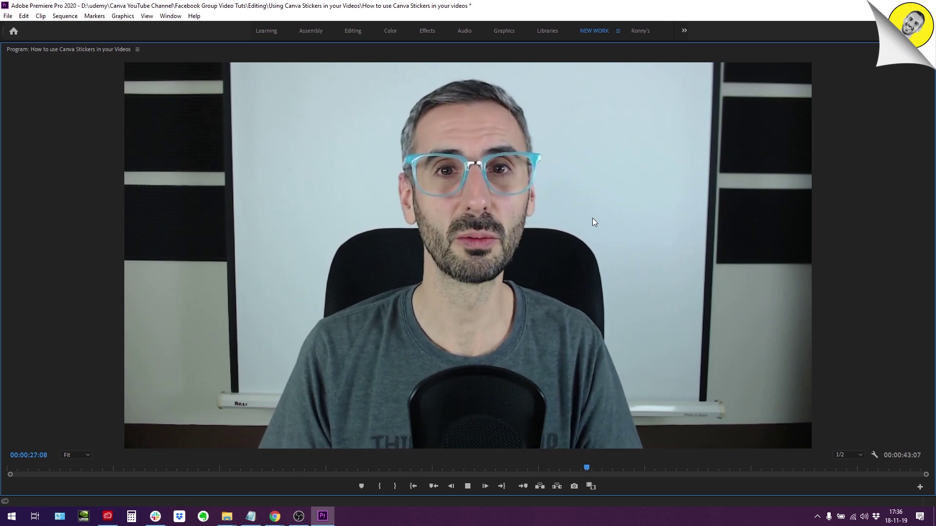
{"action": "key", "text": "space"}
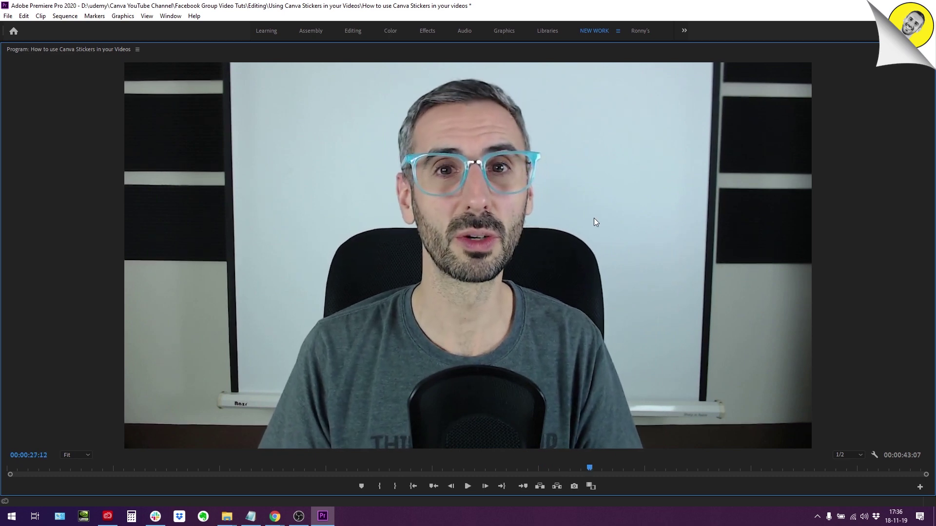
{"action": "key", "text": "grave"}
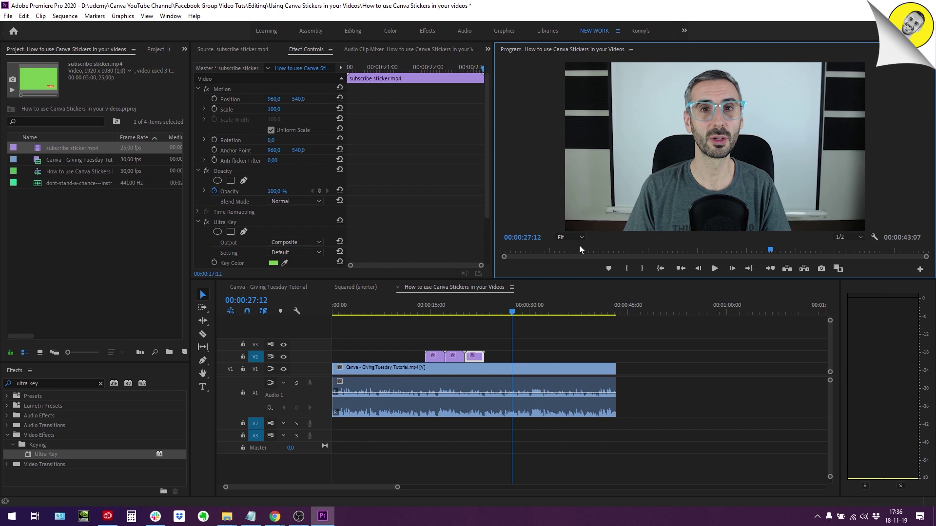
{"action": "left_click_drag", "start_coordinate": [507, 311], "coordinate": [443, 320]}
{"action": "left_click", "coordinate": [275, 516]}
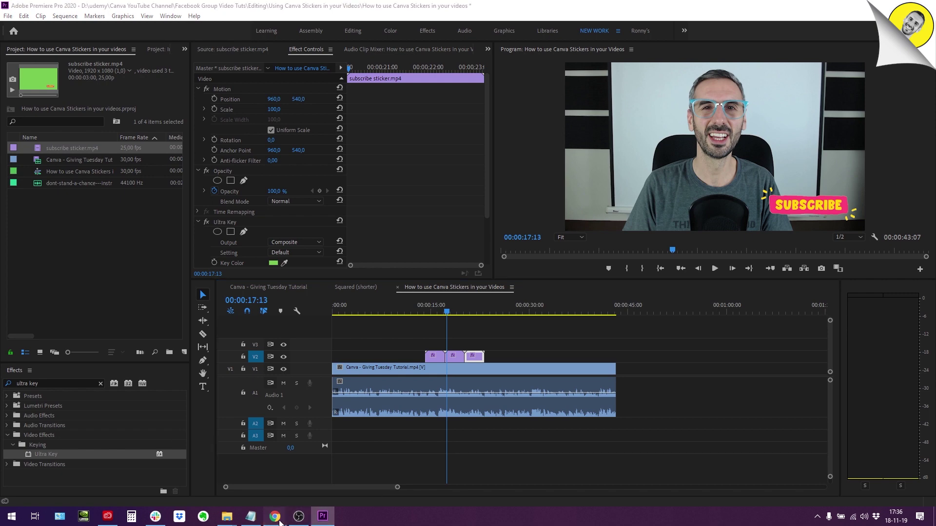
Switch back to the Canva Untitled Design and reopen the 'subscribe' sticker results in Elements
{"action": "left_click", "coordinate": [320, 476]}
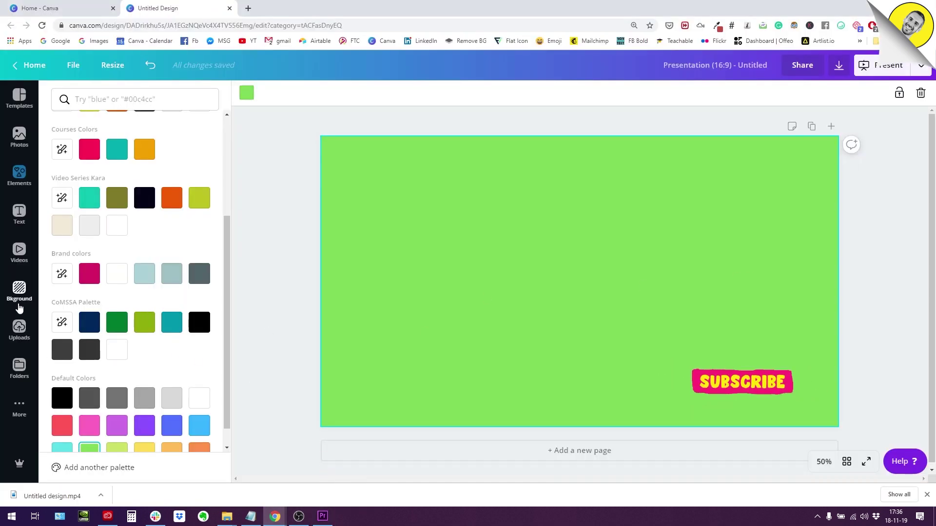
{"action": "left_click", "coordinate": [19, 175]}
{"action": "scroll", "coordinate": [44, 296], "scroll_direction": "down", "scroll_amount": 10}
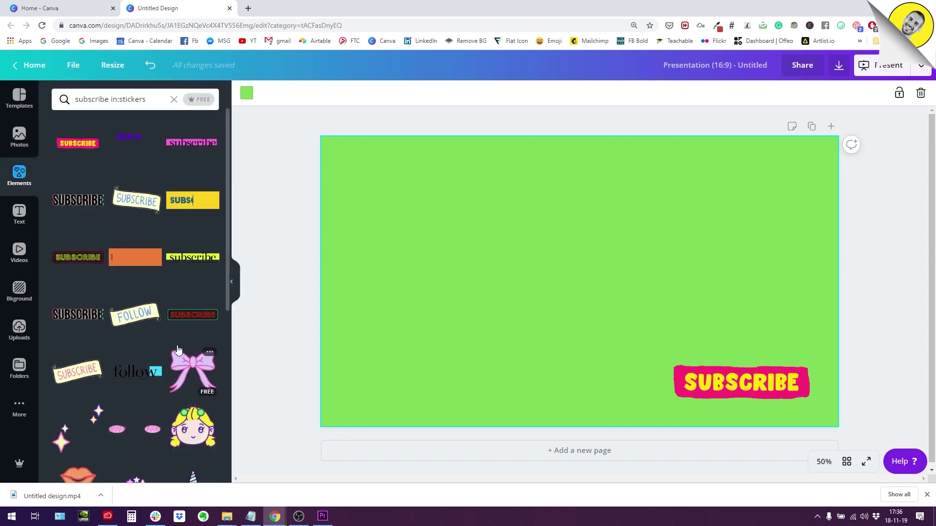
{"action": "scroll", "coordinate": [178, 350], "scroll_direction": "down", "scroll_amount": 2}
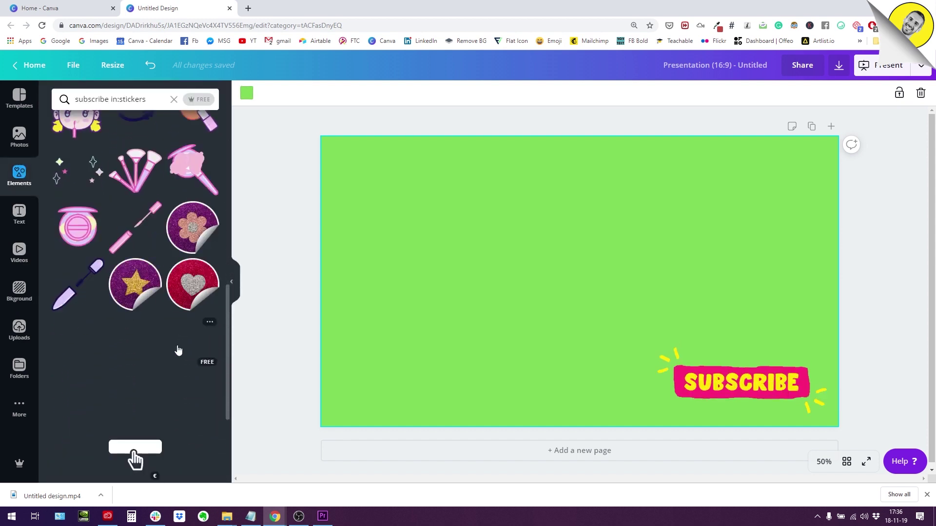